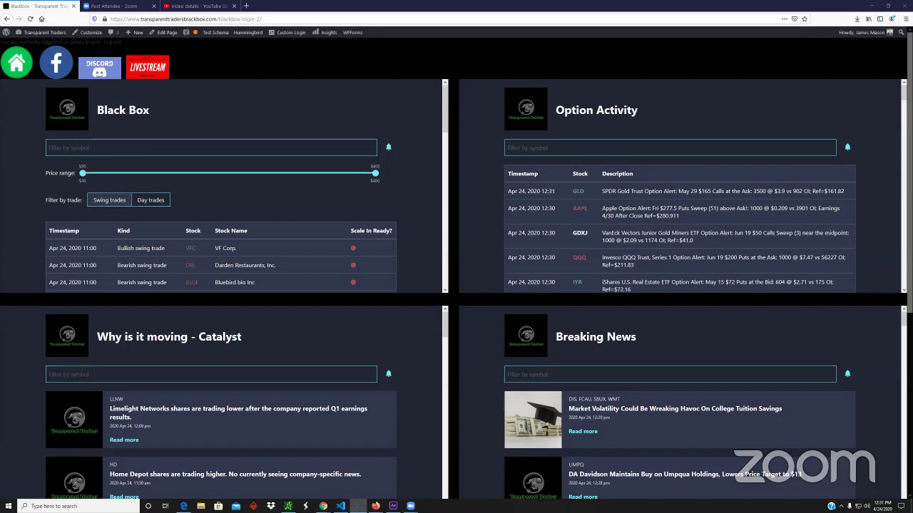
# Switch from the Black Box dashboard to the other open window.
pyautogui.hotkey('alt', 'Tab')
pyautogui.click(495, 95)
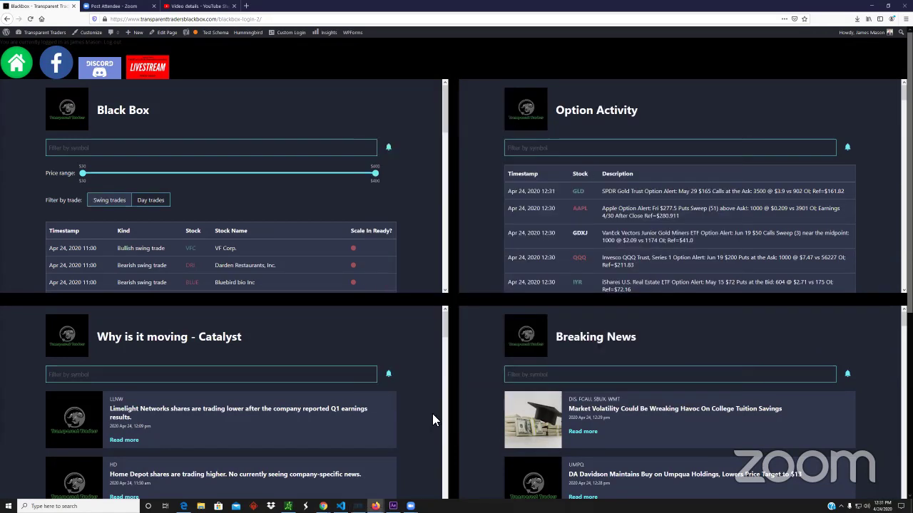
pyautogui.hotkey('alt', 'Tab')
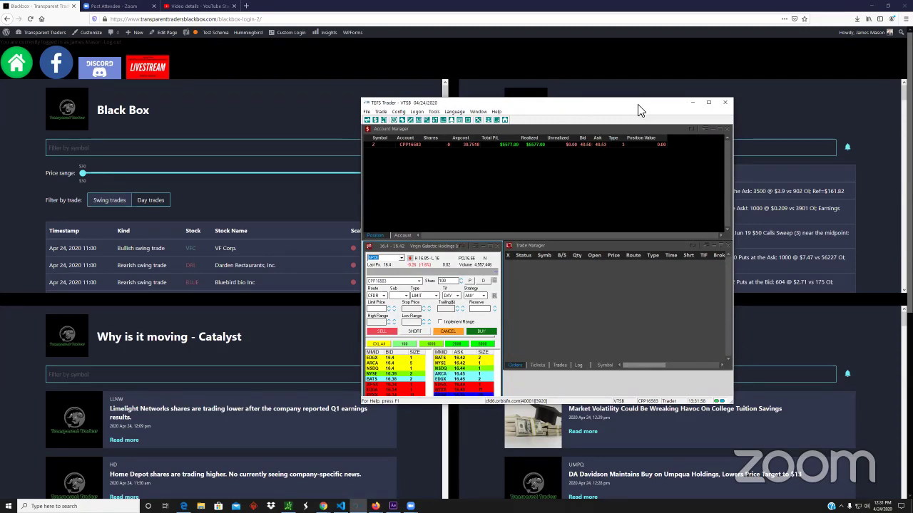
pyautogui.moveTo(639, 111); pyautogui.dragTo(770, 62)
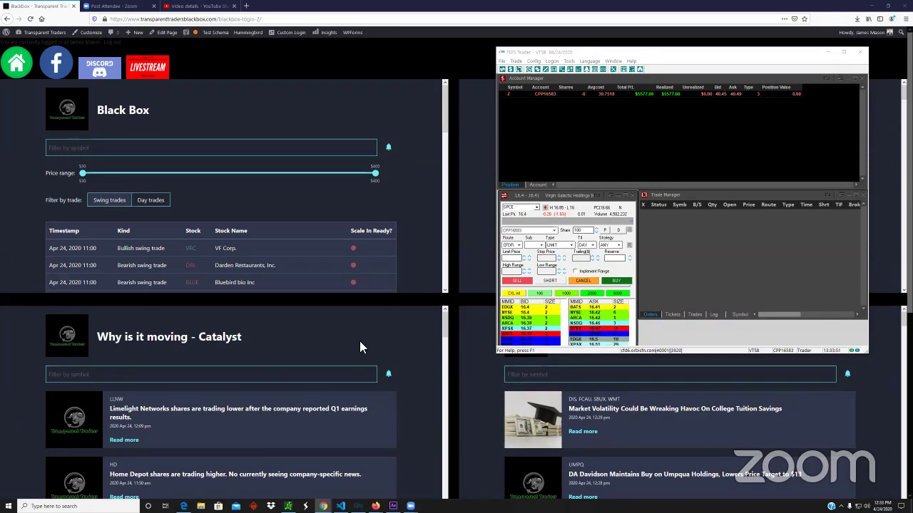
pyautogui.click(827, 52)
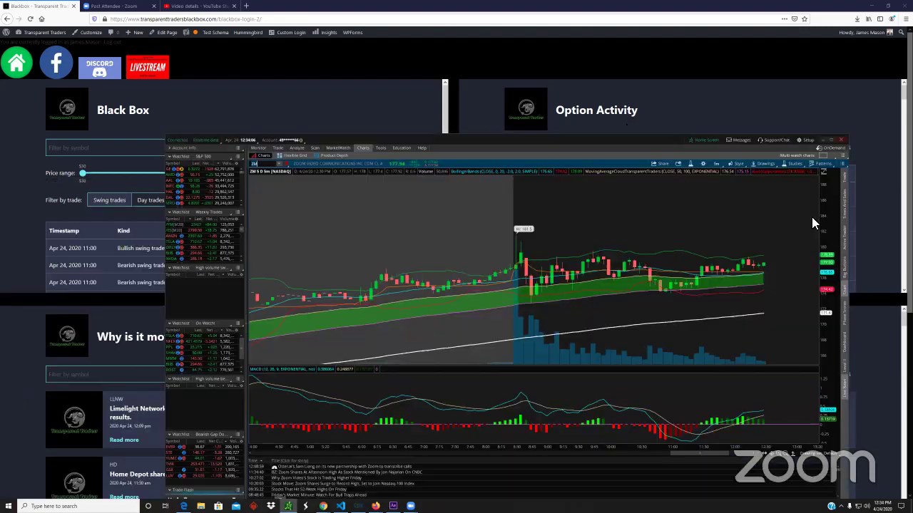
# Narrow the thinkorswim window, hide its watchlists, and move the ZM chart to the upper right.
pyautogui.moveTo(852, 418); pyautogui.dragTo(637, 384)
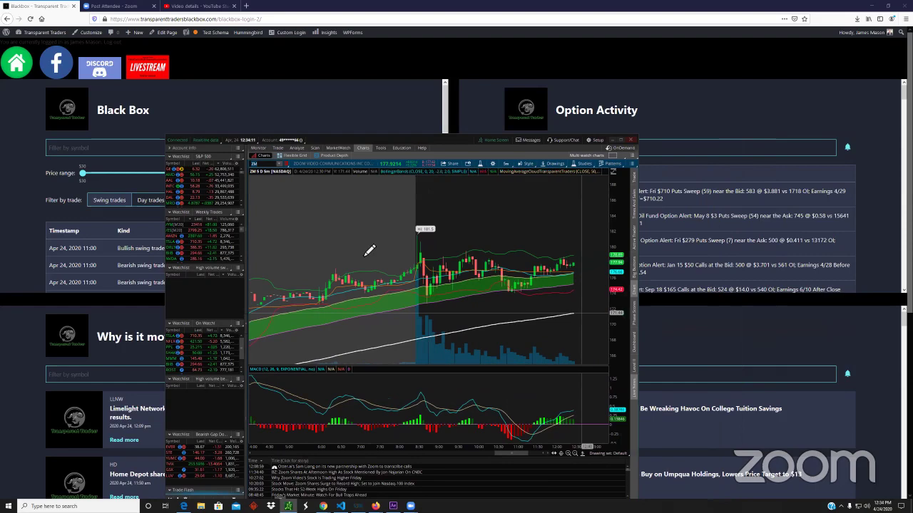
pyautogui.click(245, 329)
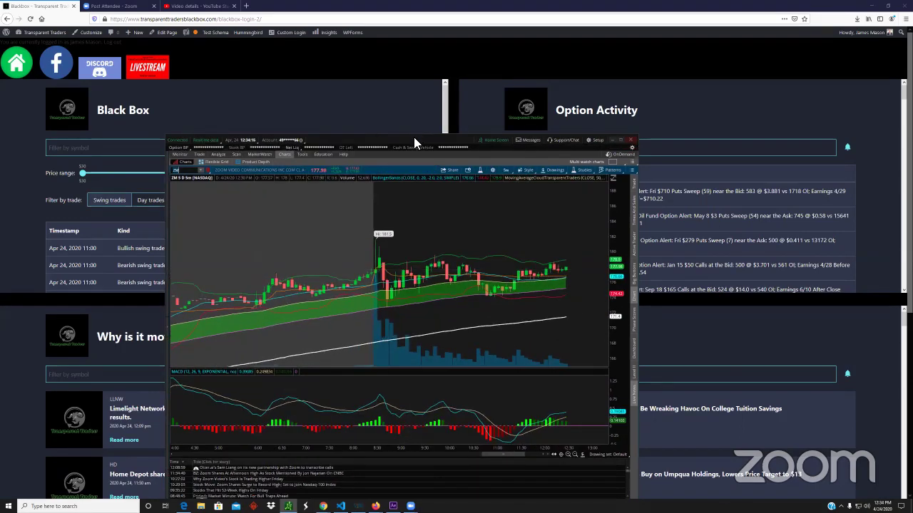
pyautogui.moveTo(415, 134); pyautogui.dragTo(688, 22)
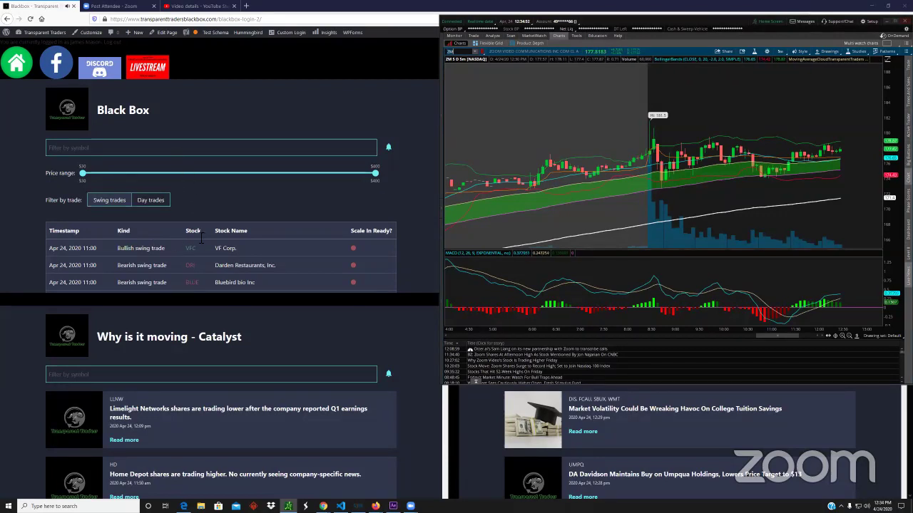
pyautogui.scroll(-1, 196, 240)
# Load the /YM futures chart and zoom it into its most recent period.
pyautogui.scroll(-1, 197, 239)
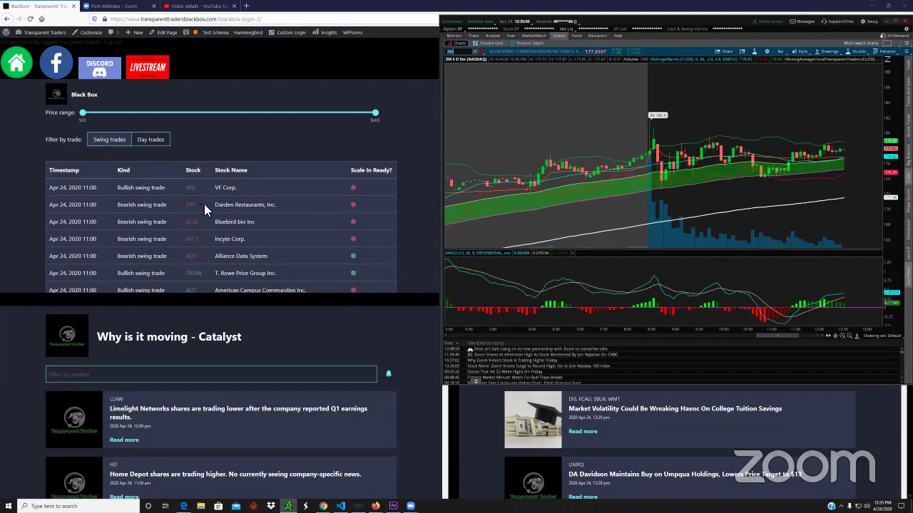
pyautogui.scroll(-2, 204, 202)
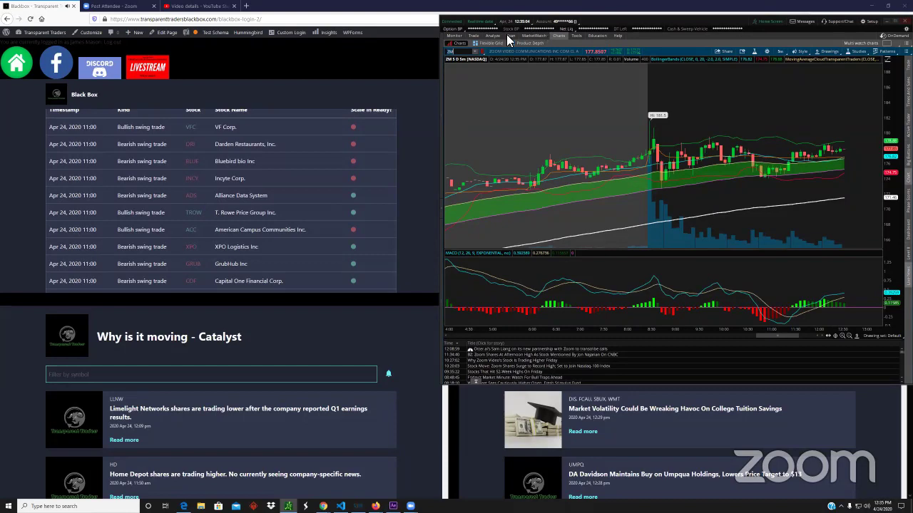
pyautogui.write('/YM')
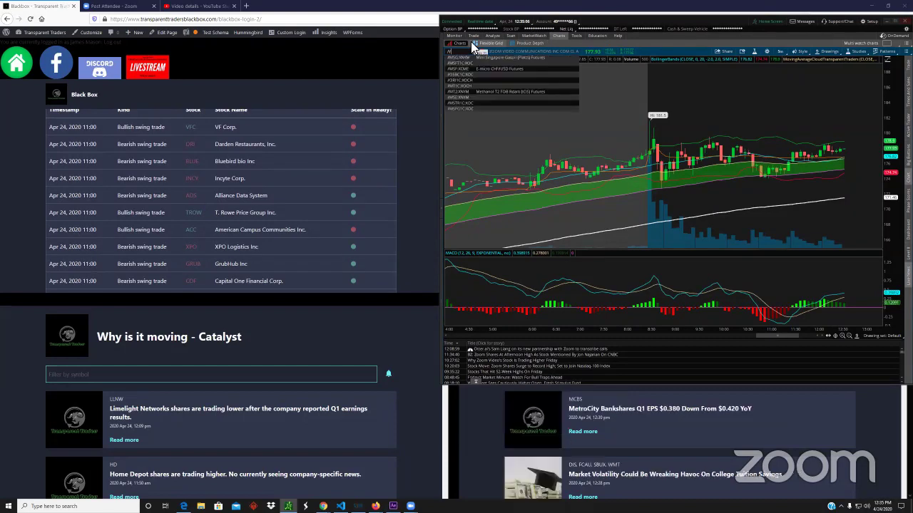
pyautogui.press('Return')
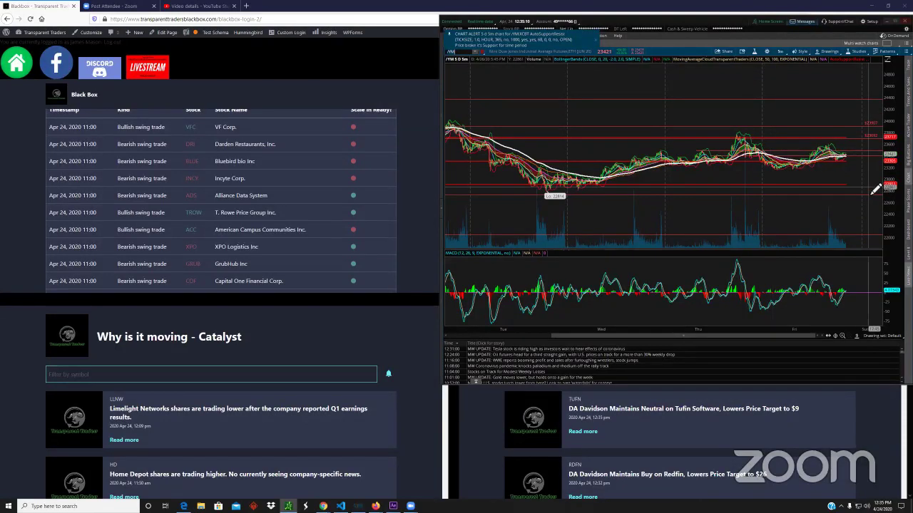
pyautogui.moveTo(873, 191); pyautogui.dragTo(789, 207)
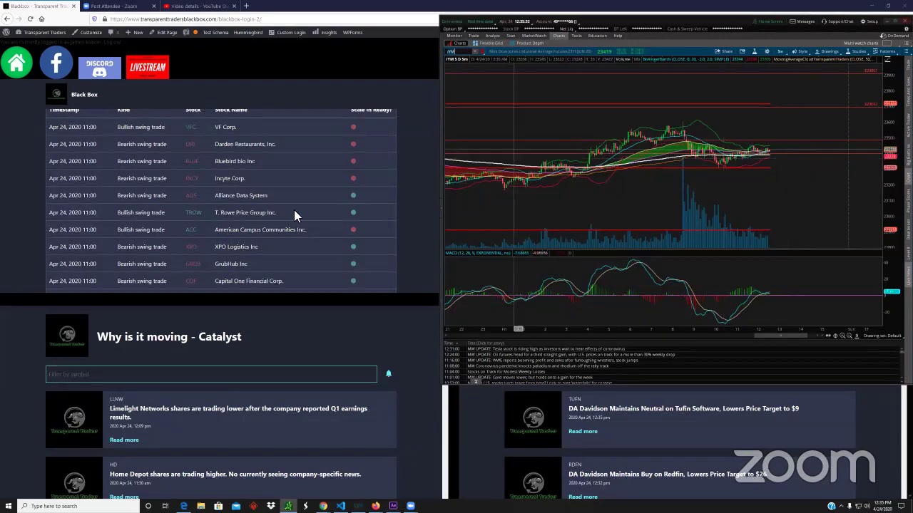
# Scroll up and down through the full Black Box swing-trade alert list.
pyautogui.scroll(-2, 271, 218)
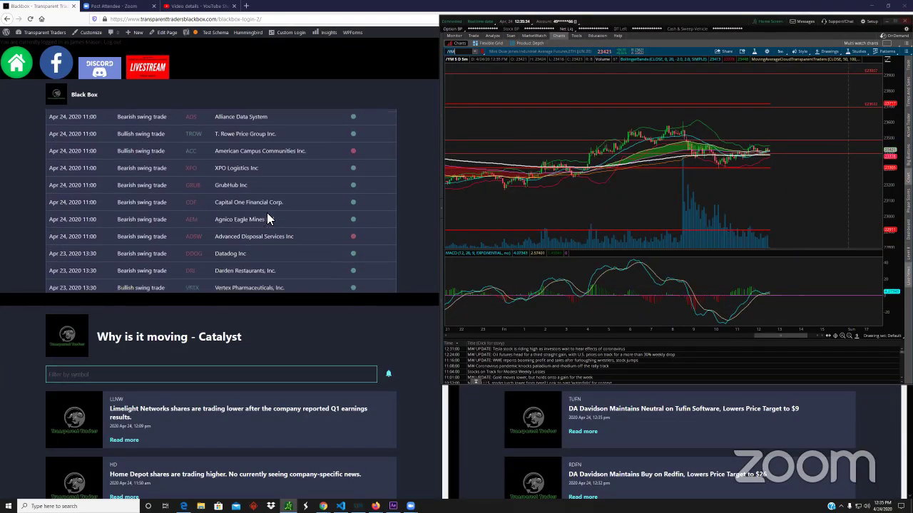
pyautogui.scroll(-1, 267, 214)
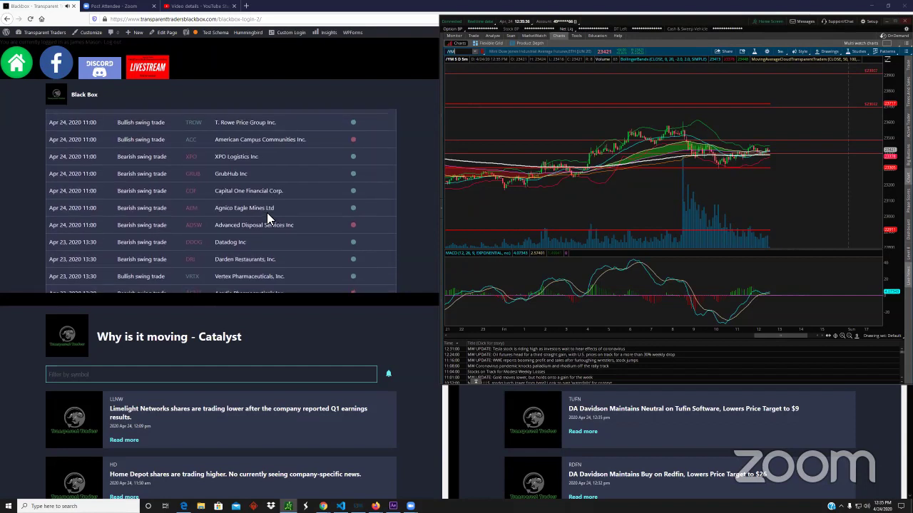
pyautogui.scroll(4, 267, 213)
pyautogui.scroll(-1, 267, 212)
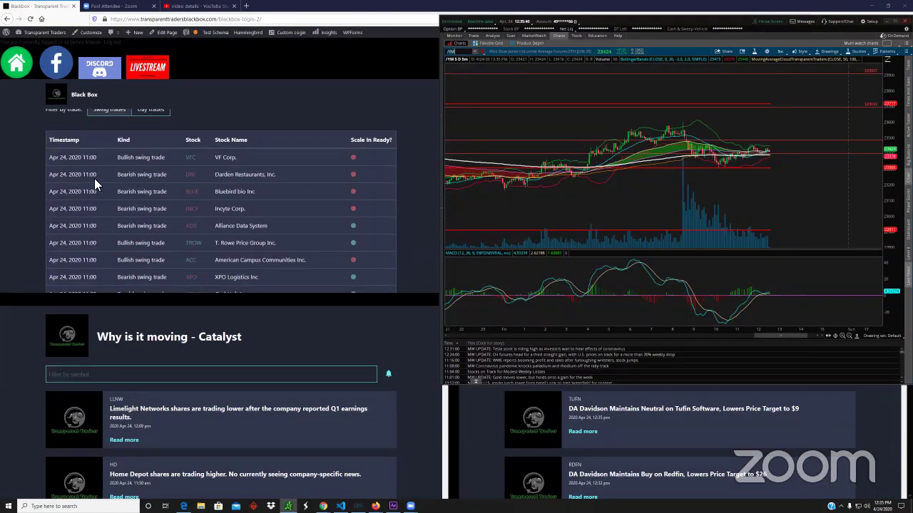
pyautogui.scroll(-3, 178, 182)
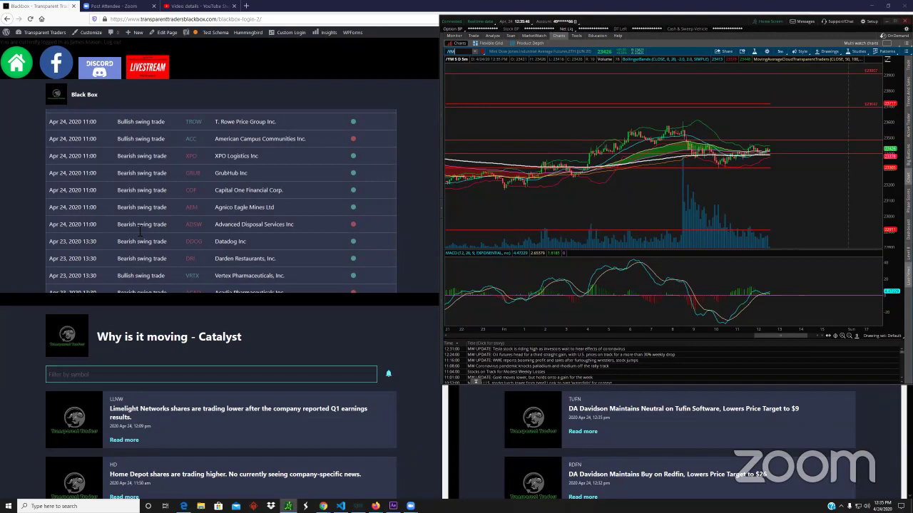
pyautogui.scroll(1, 178, 236)
pyautogui.scroll(3, 210, 219)
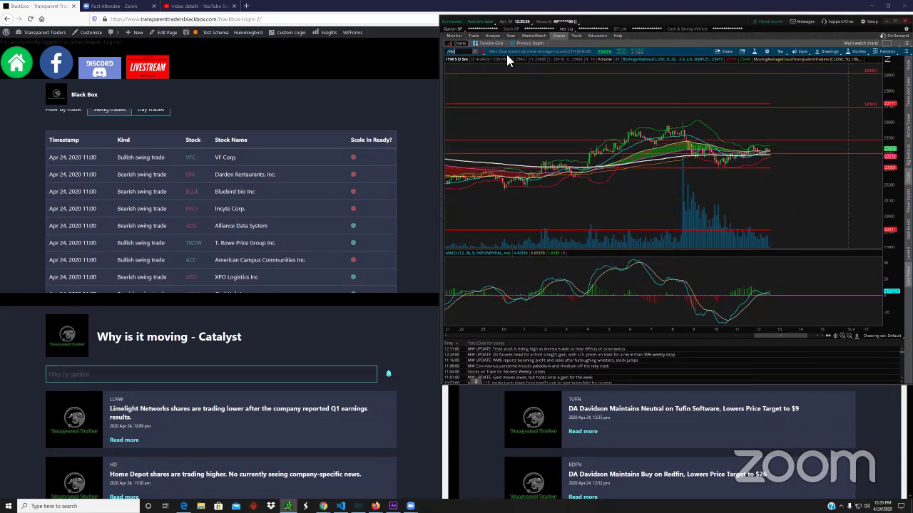
pyautogui.scroll(-2, 300, 203)
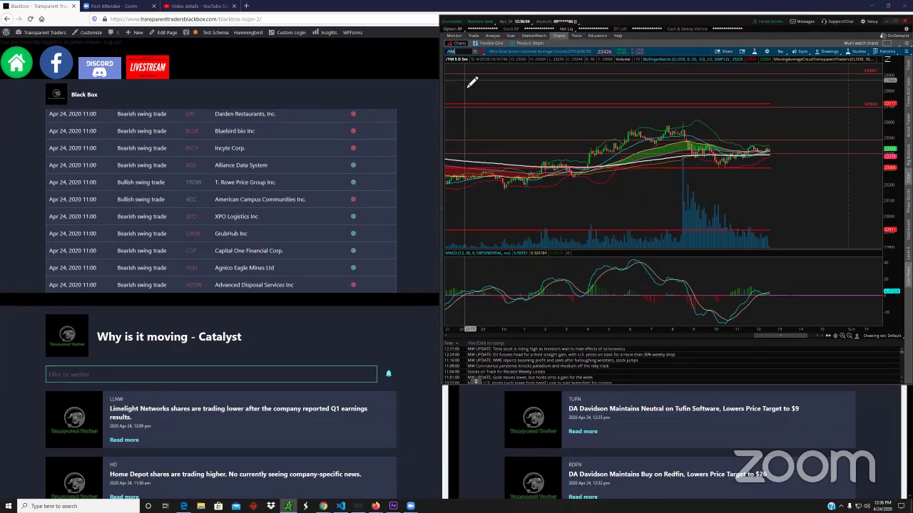
# Enter GRUB as the thinkorswim chart symbol to view GrubHub.
pyautogui.write('GRUB')
pyautogui.press('Return')
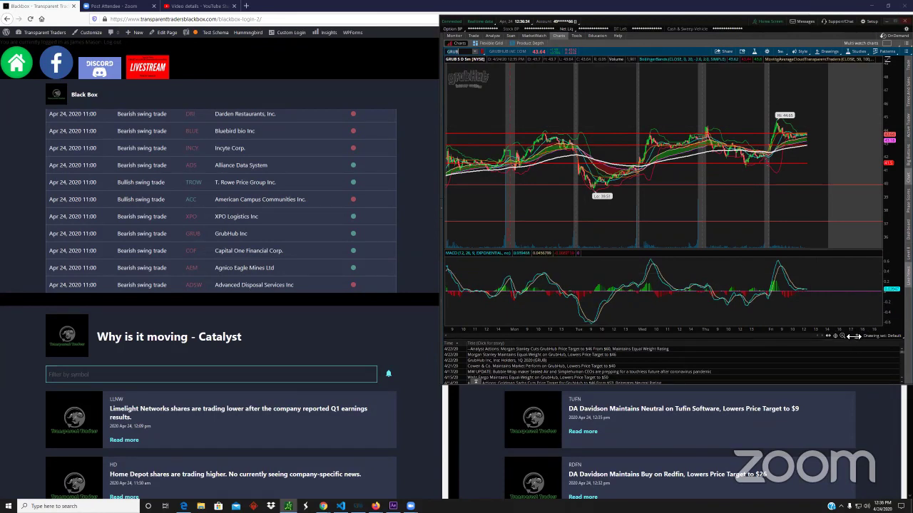
pyautogui.scroll(5, 284, 189)
# Add a GRUB symbol filter tag to the Black Box alerts table.
pyautogui.click(213, 149)
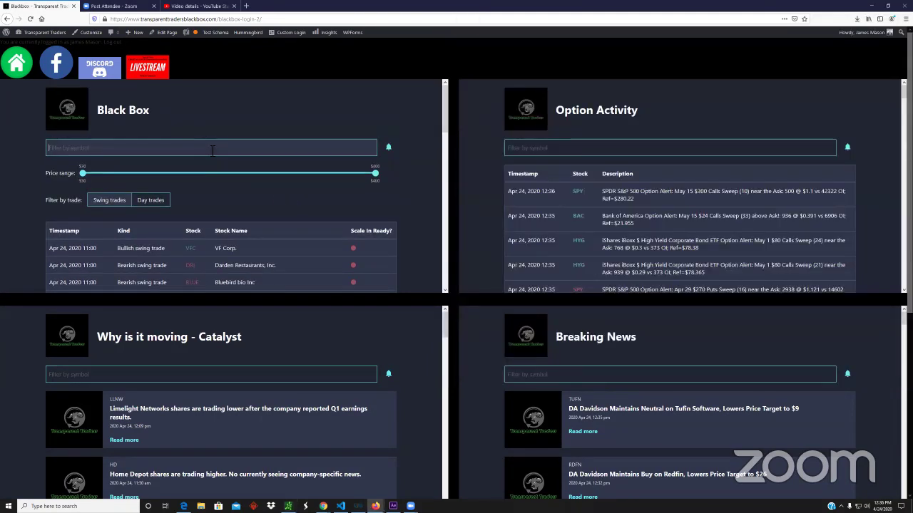
pyautogui.write('grub')
pyautogui.press('Return')
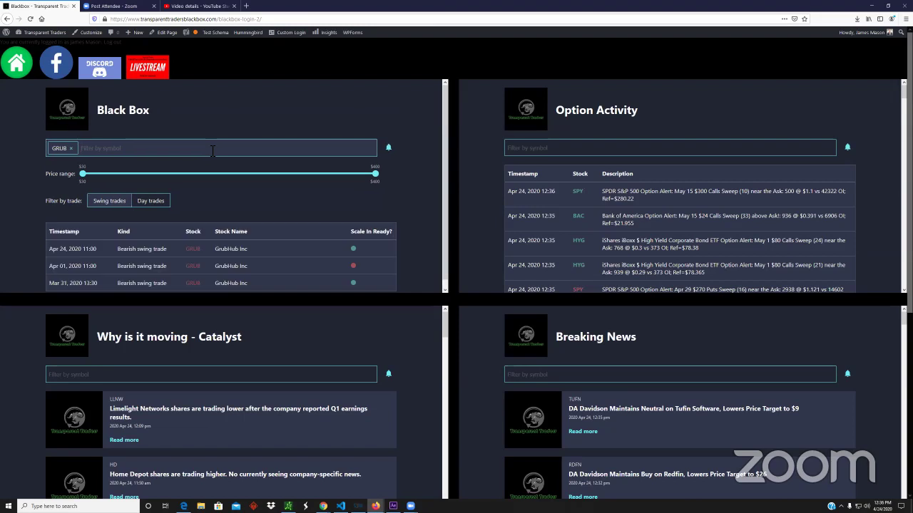
pyautogui.scroll(-1, 227, 204)
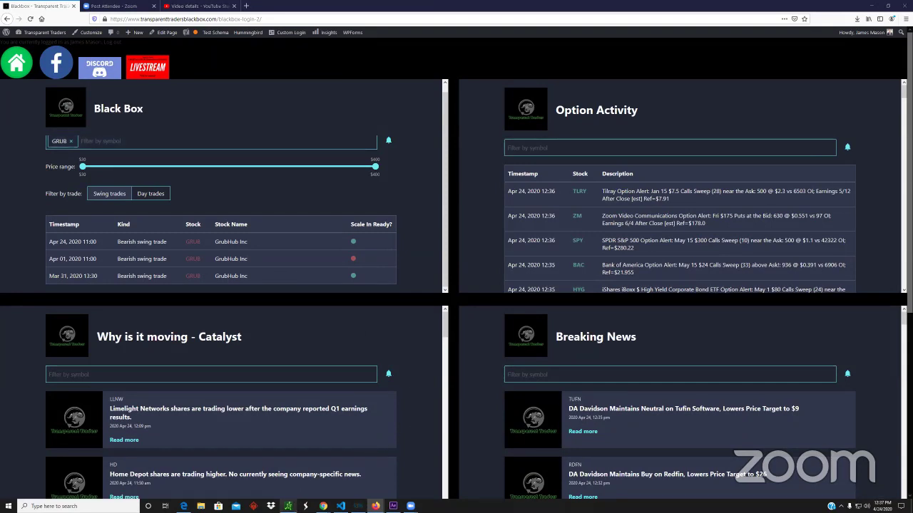
pyautogui.hotkey('alt', 'Tab')
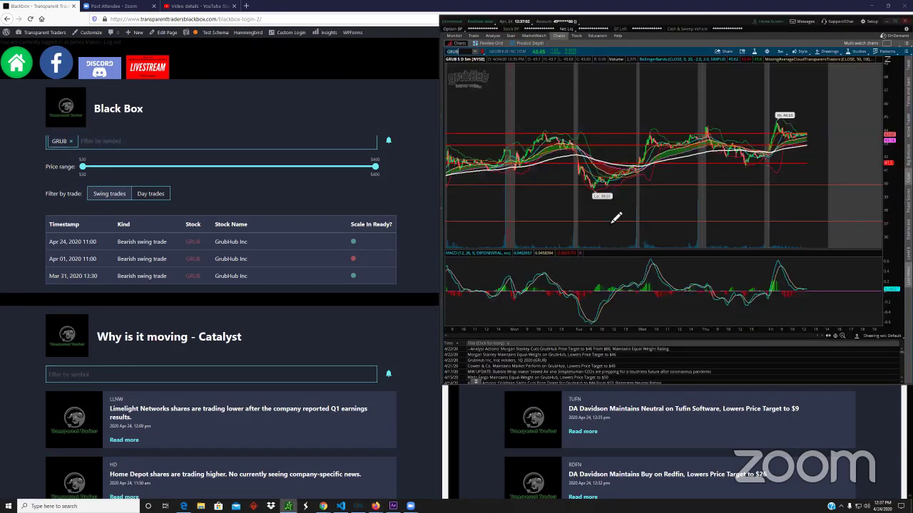
# Set the GRUB chart to 1Y : 1D and zoom into mid-February through April.
pyautogui.click(778, 52)
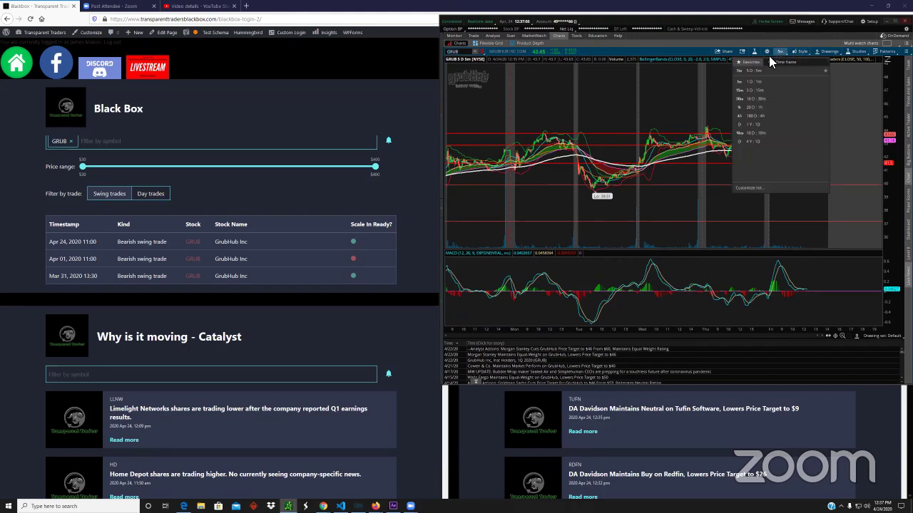
pyautogui.click(762, 123)
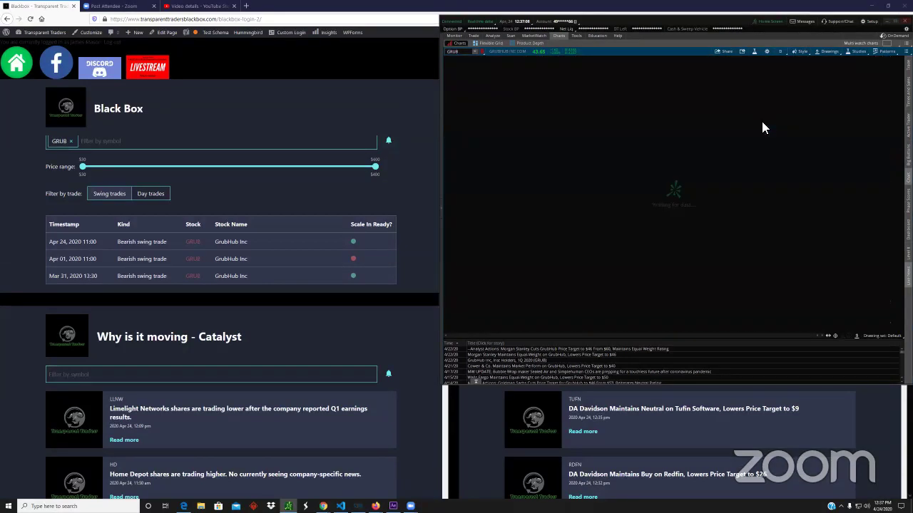
pyautogui.moveTo(766, 199); pyautogui.dragTo(697, 201)
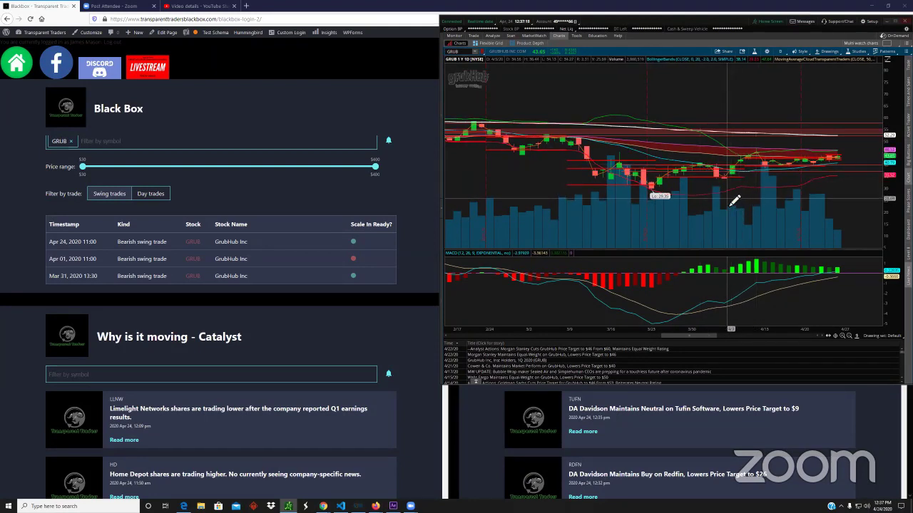
pyautogui.rightClick(735, 202)
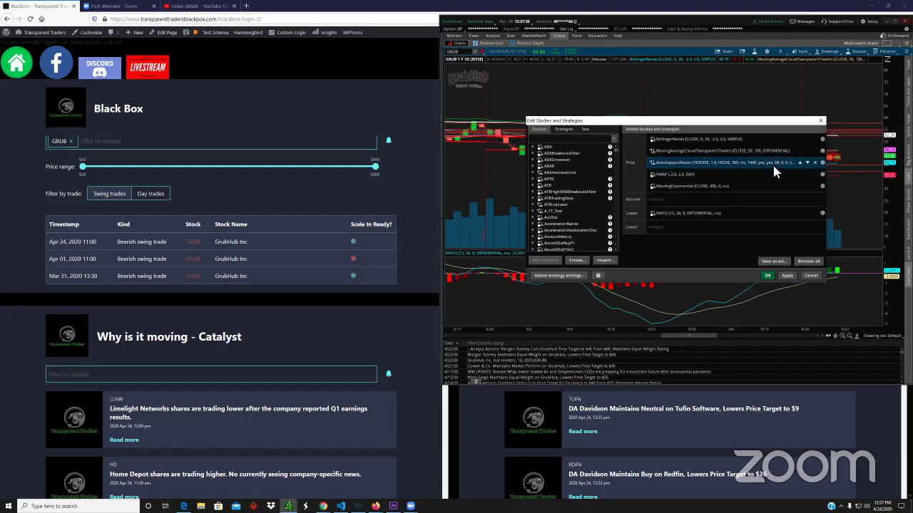
# Delete the AutoSupportResist and MovingAverageCloudTransparentTraders studies and confirm with OK.
pyautogui.click(815, 162)
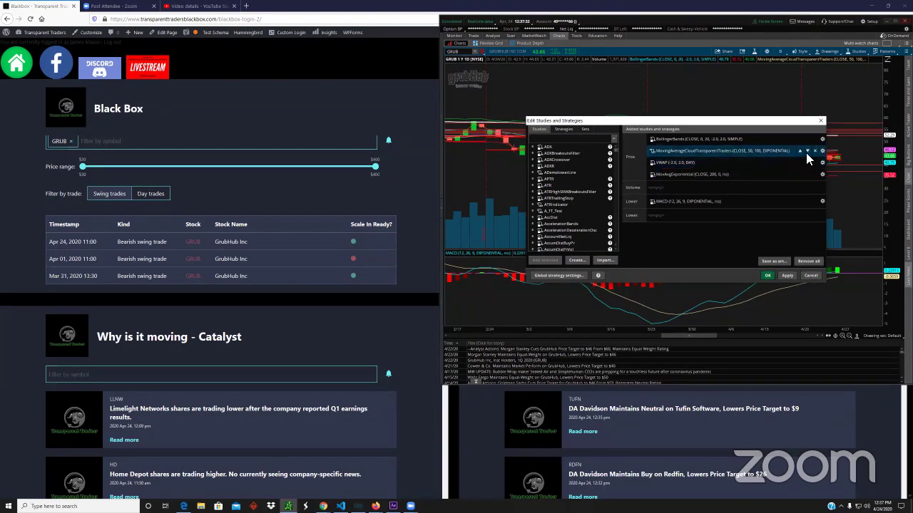
pyautogui.click(815, 151)
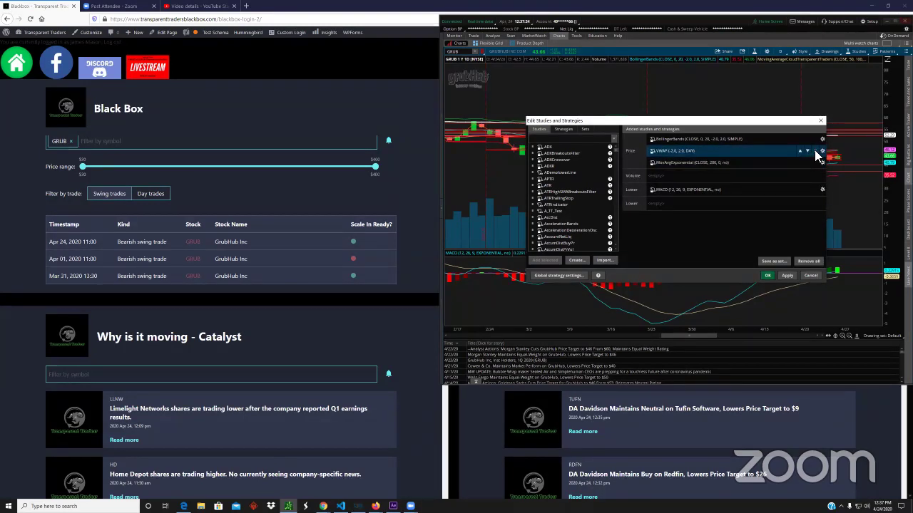
pyautogui.click(767, 277)
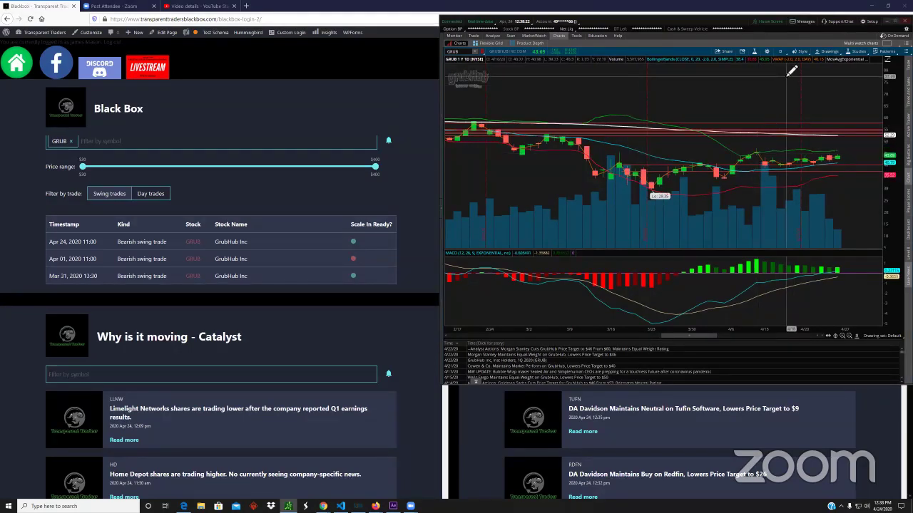
# Change the GRUB chart's time frame to 5D : 5m.
pyautogui.click(779, 53)
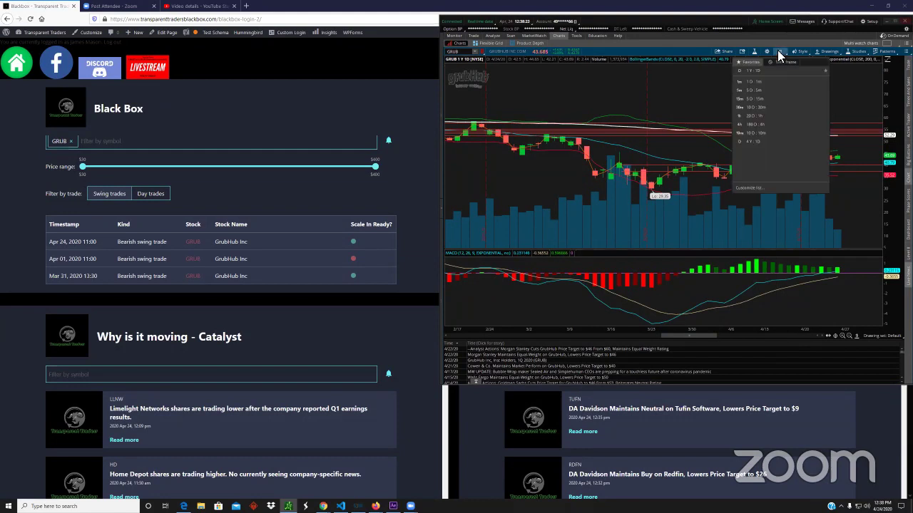
pyautogui.click(756, 92)
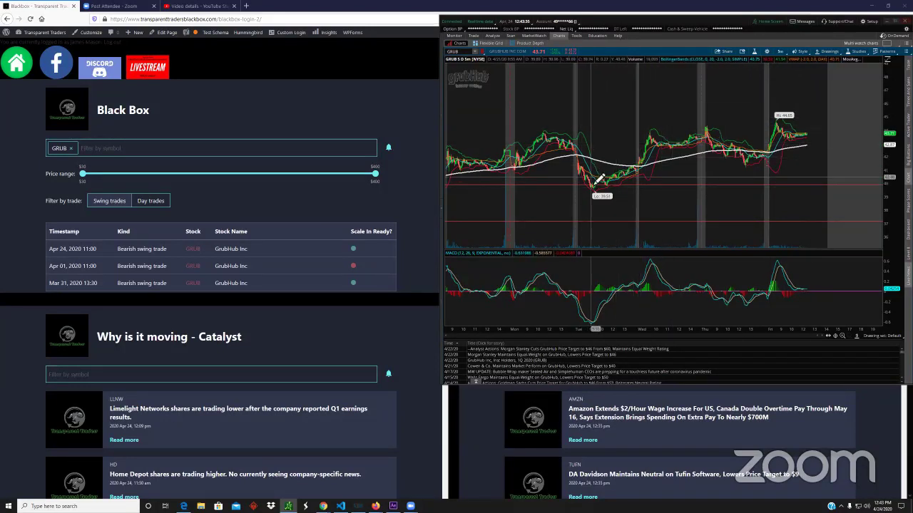
# Open the GRUB option chain on the thinkorswim Trade tab.
pyautogui.click(471, 36)
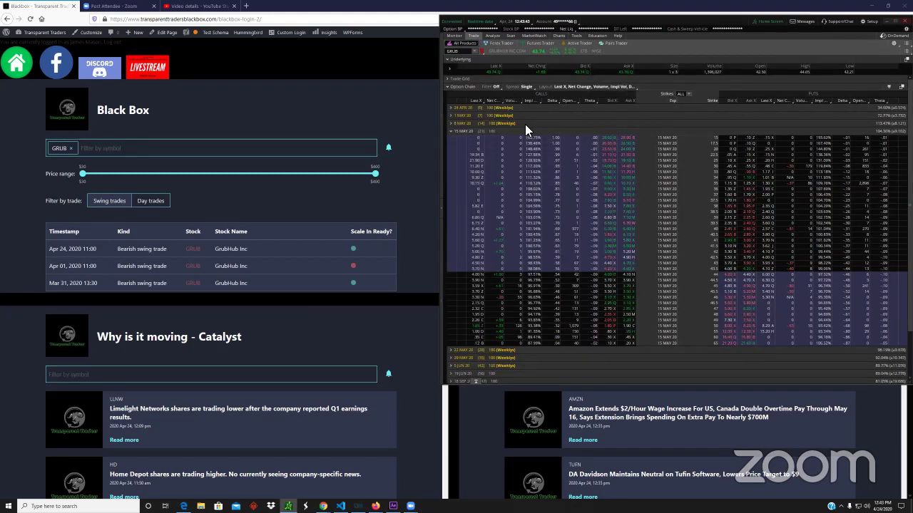
pyautogui.click(465, 132)
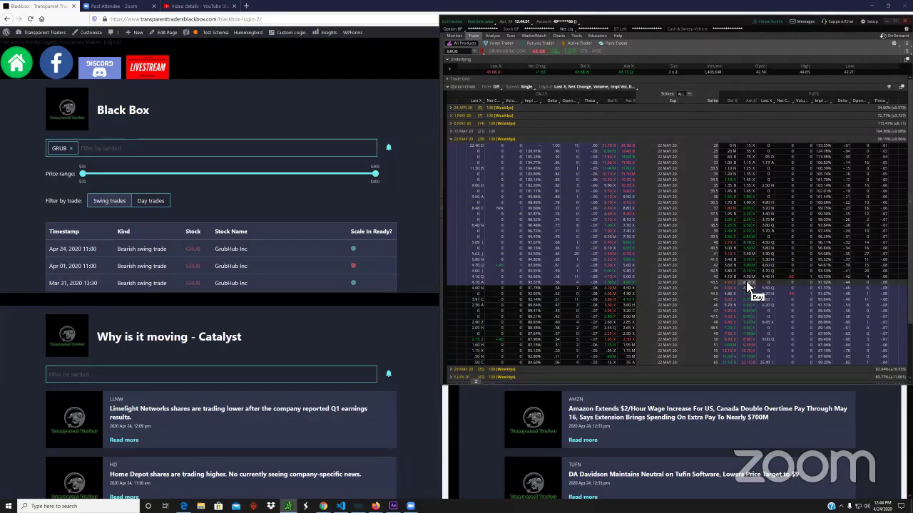
pyautogui.click(557, 35)
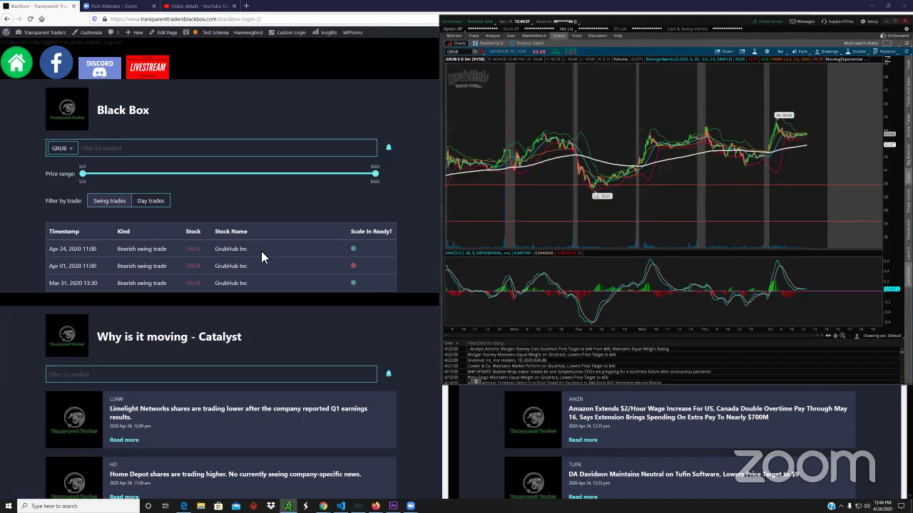
# Remove the GRUB filter and browse the swing-trade alerts for all stocks.
pyautogui.click(71, 149)
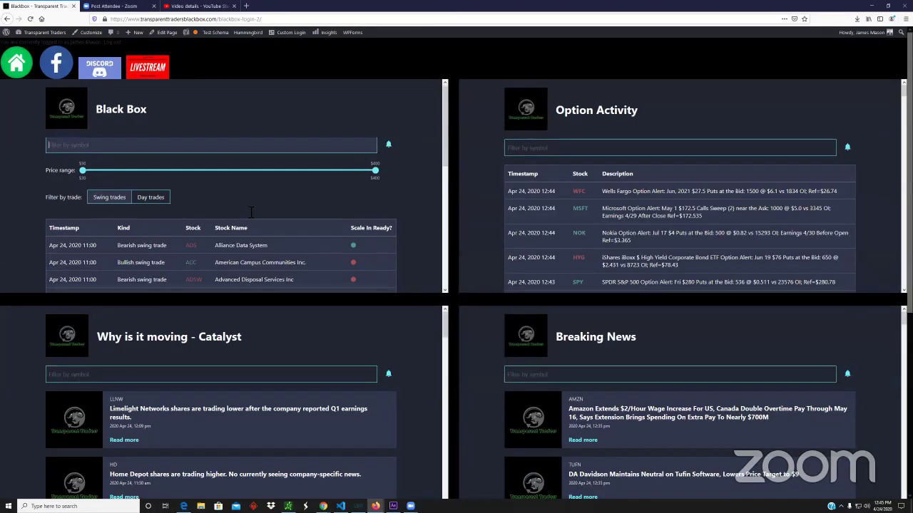
pyautogui.scroll(-2, 249, 216)
pyautogui.scroll(-2, 249, 214)
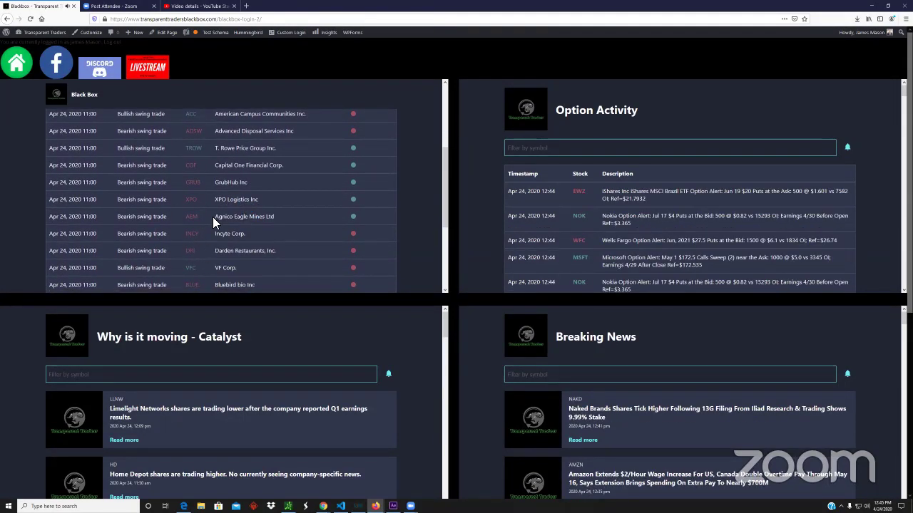
pyautogui.scroll(2, 212, 217)
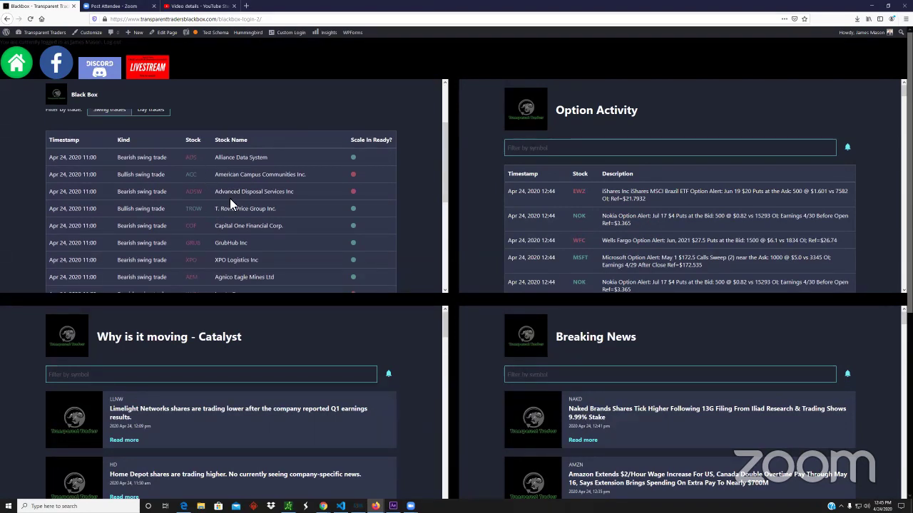
pyautogui.scroll(-1, 229, 202)
pyautogui.scroll(-1, 230, 202)
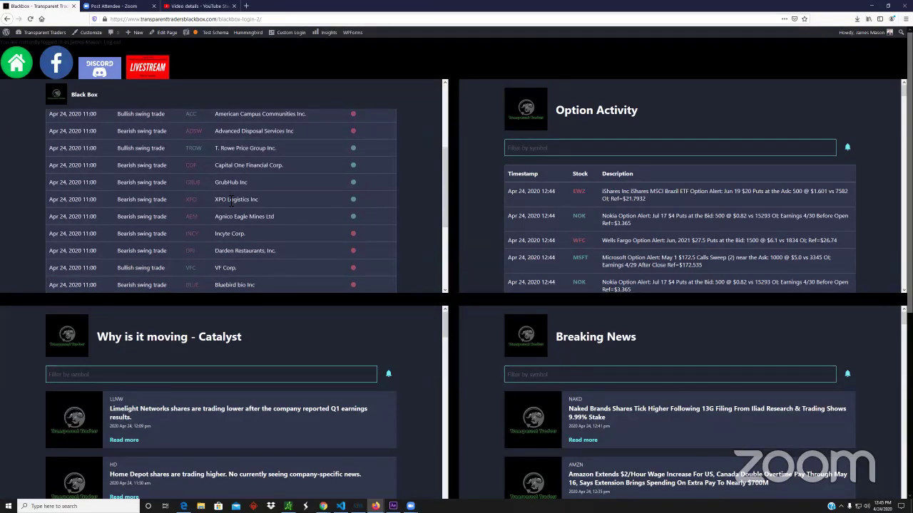
pyautogui.scroll(-1, 230, 202)
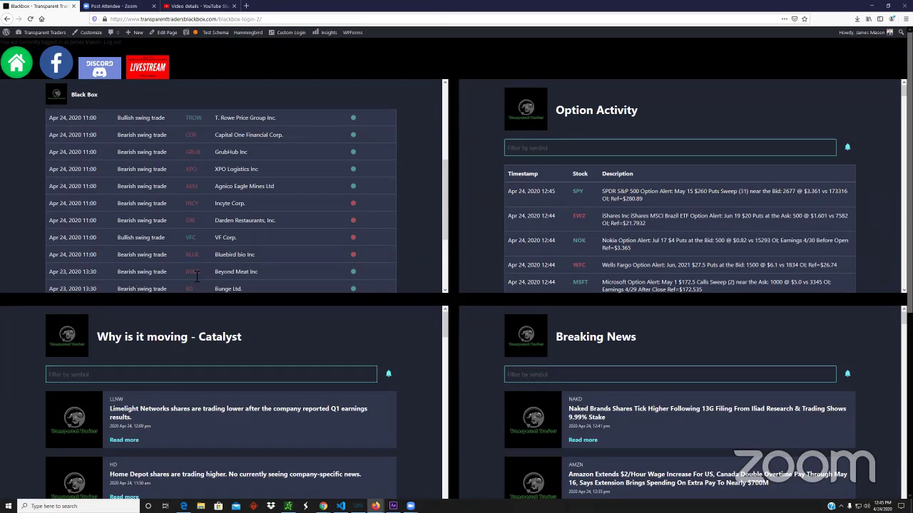
pyautogui.scroll(10, 201, 272)
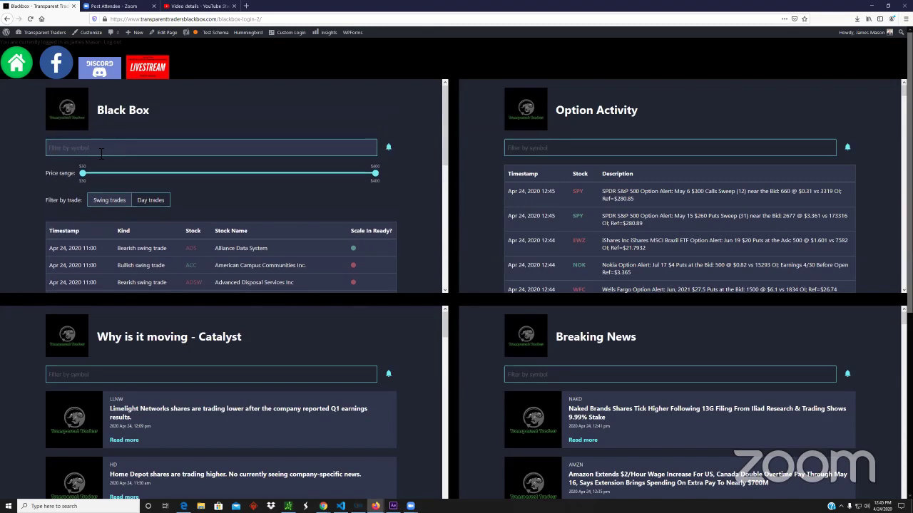
# Filter the Black Box alerts to the BYND symbol.
pyautogui.click(90, 147)
pyautogui.write('bynd')
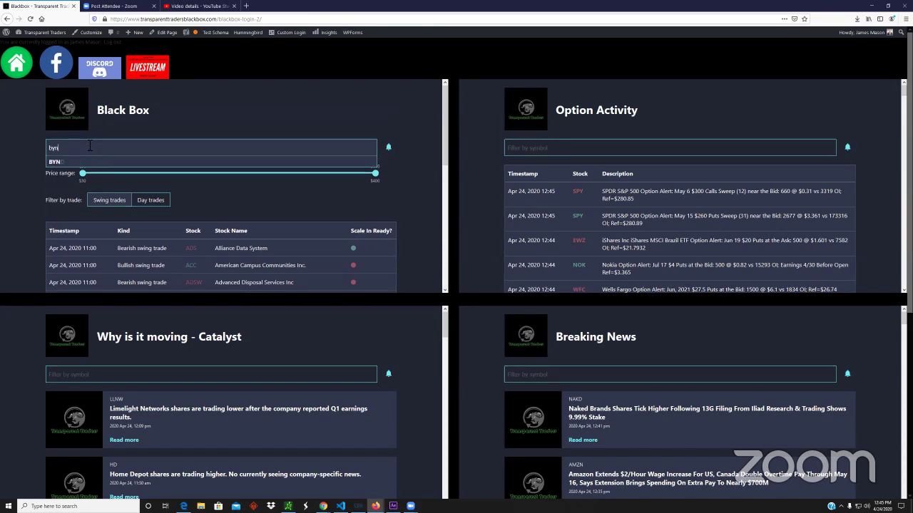
pyautogui.press('Return')
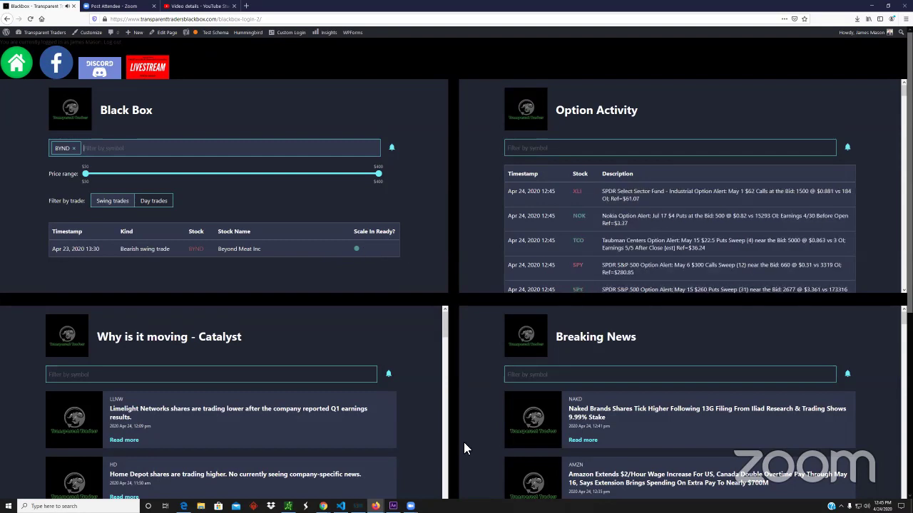
pyautogui.click(288, 506)
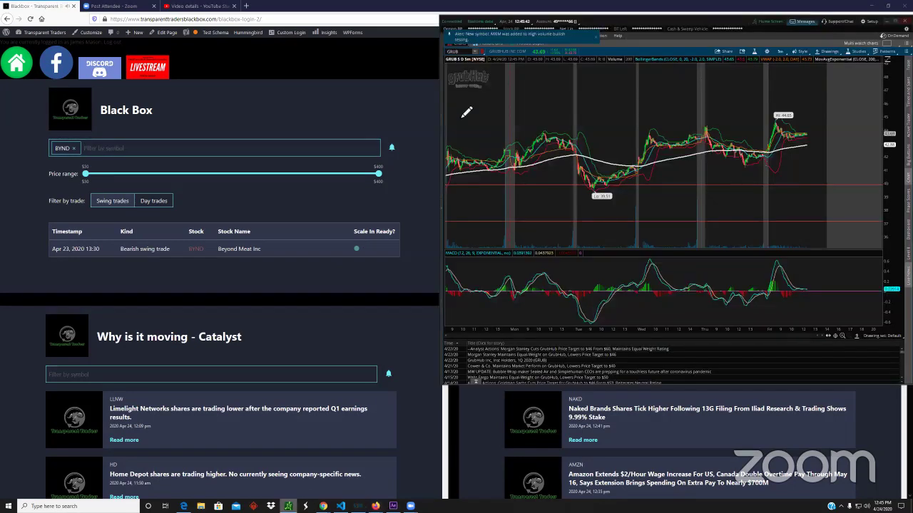
# Load Beyond Meat (BYND) on the chart in place of GRUB and zoom into its recent 5-minute bars.
pyautogui.write('BYND')
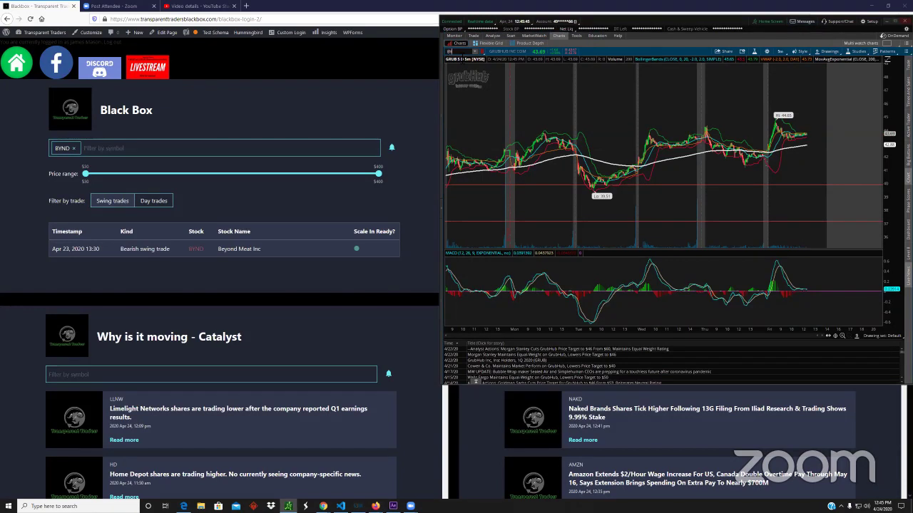
pyautogui.press('Return')
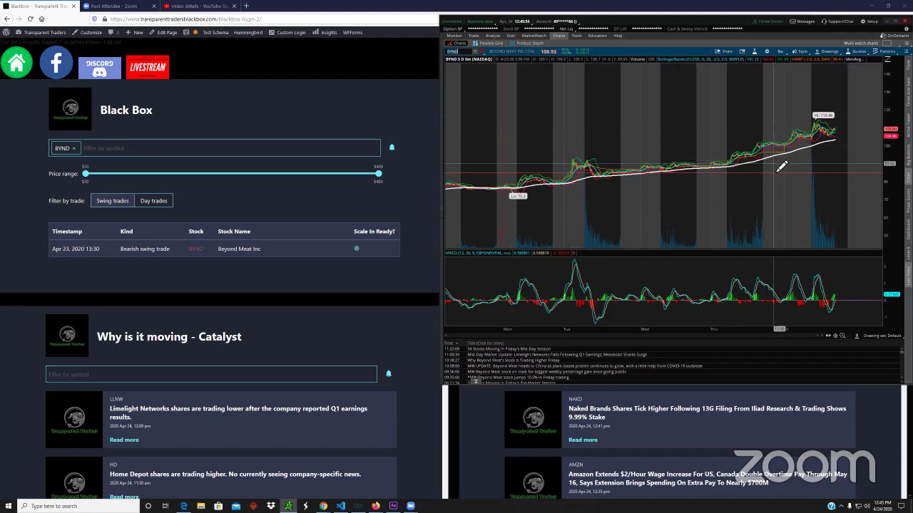
pyautogui.scroll(5, 733, 185)
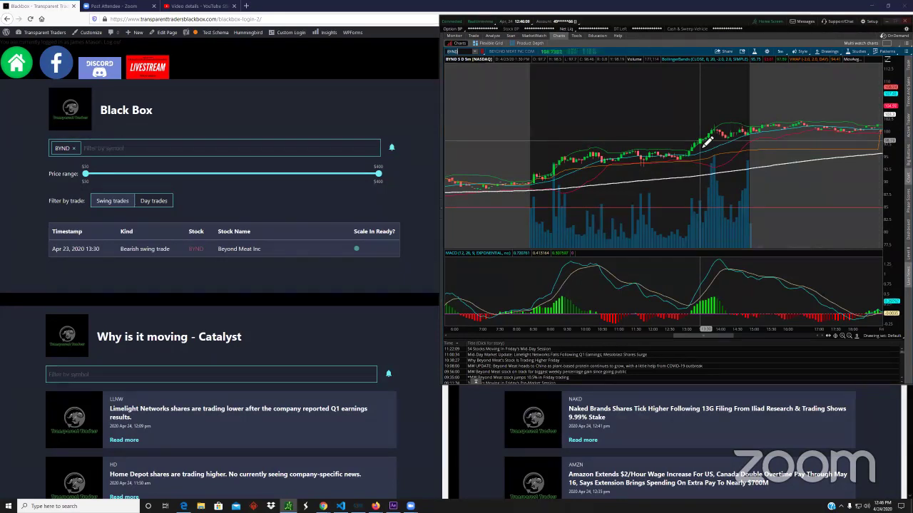
pyautogui.scroll(-10, 681, 187)
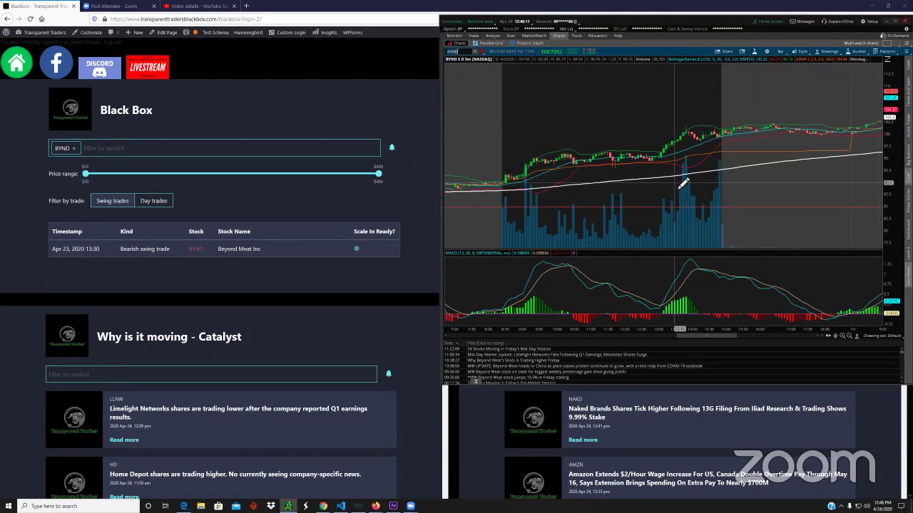
pyautogui.scroll(-5, 681, 187)
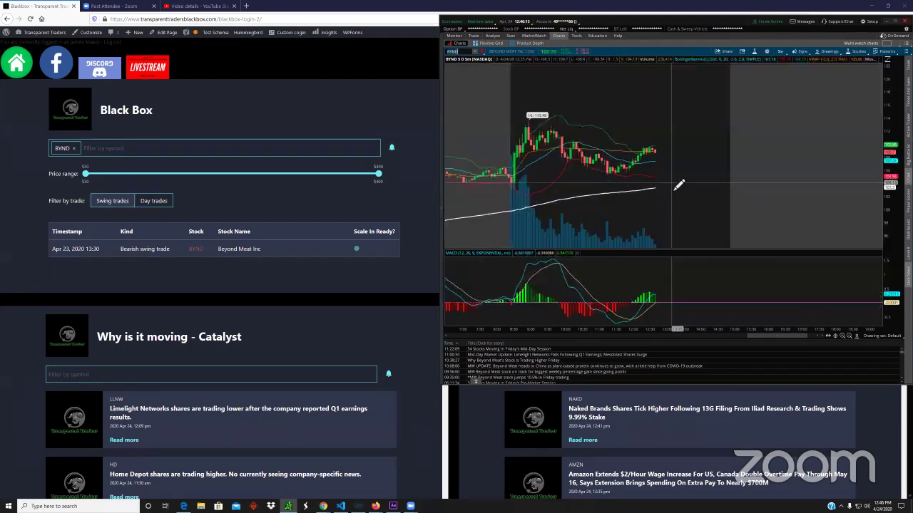
pyautogui.scroll(5, 678, 185)
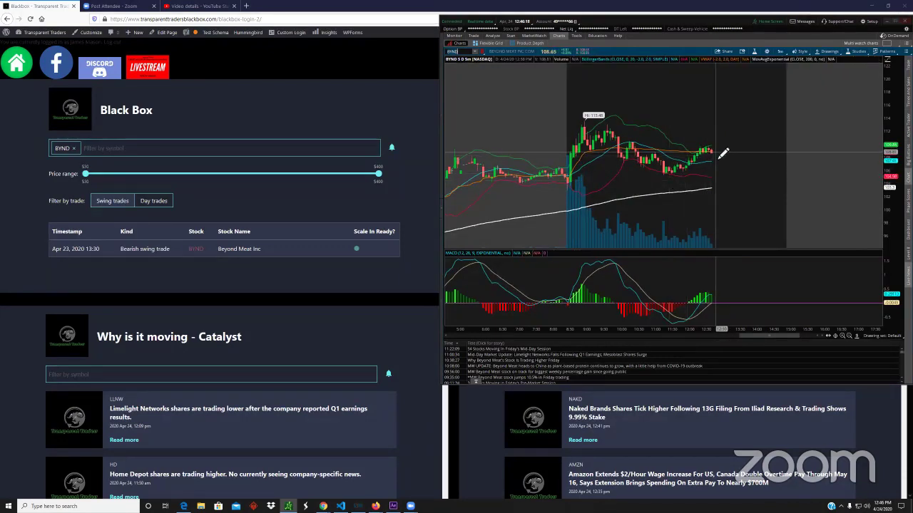
pyautogui.scroll(10, 722, 153)
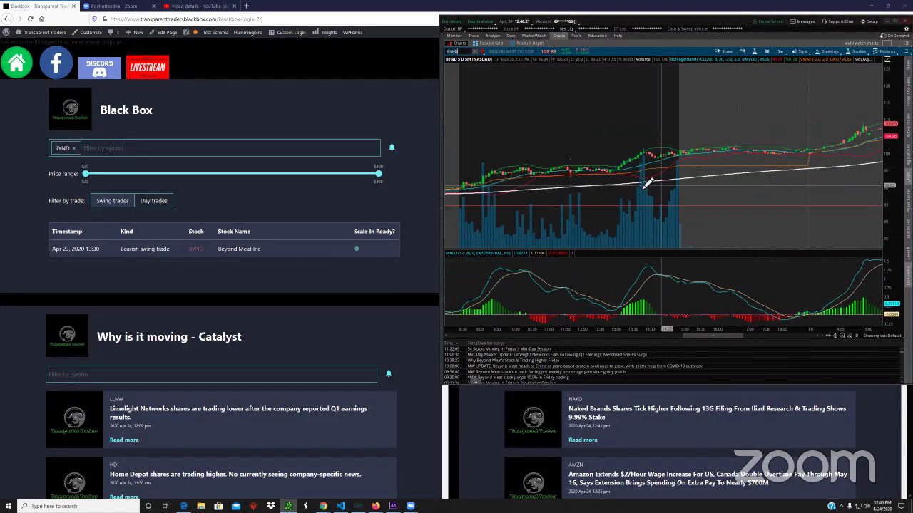
pyautogui.scroll(5, 638, 179)
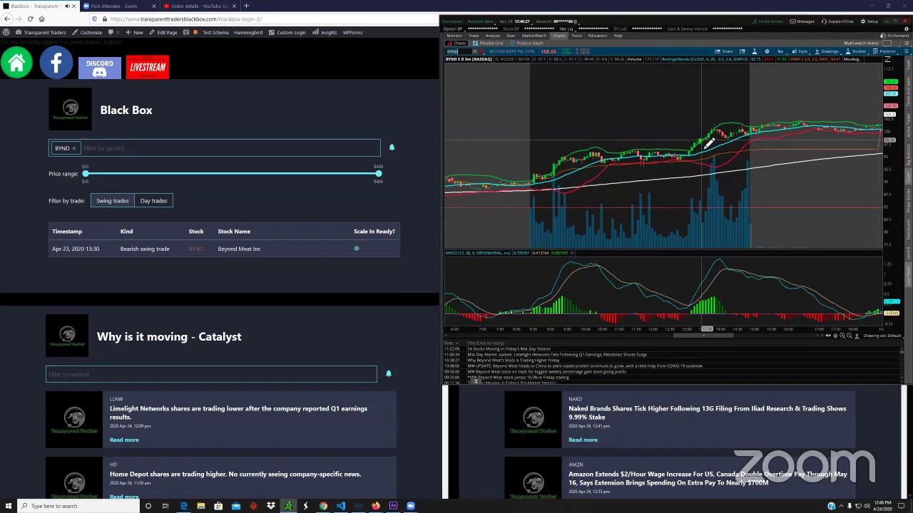
pyautogui.scroll(-10, 708, 143)
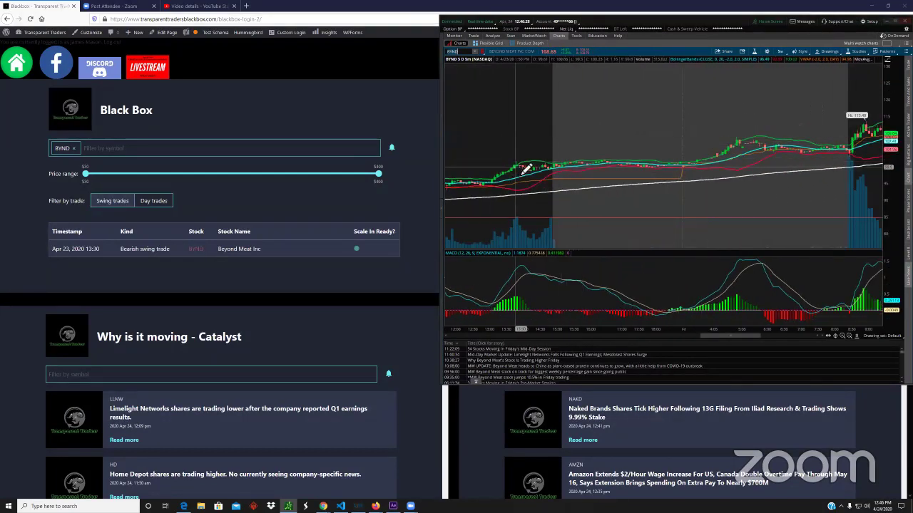
pyautogui.scroll(-10, 528, 169)
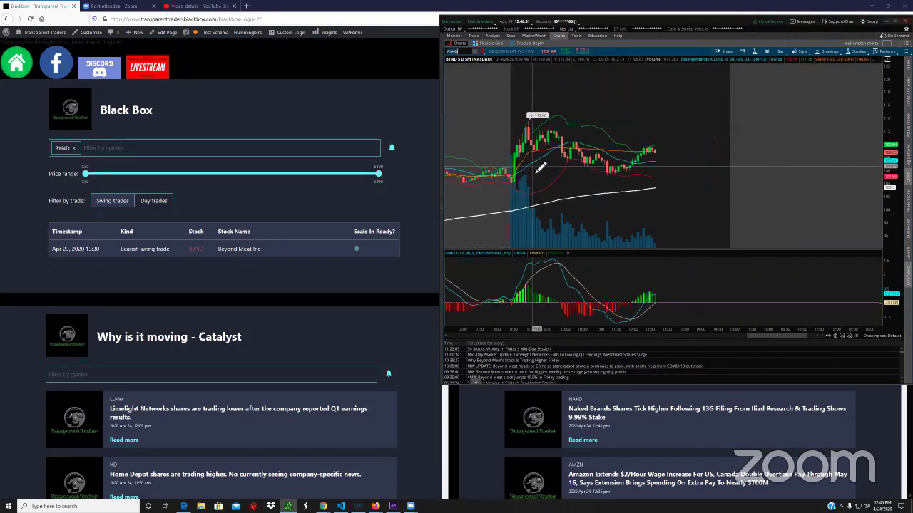
pyautogui.scroll(-3, 538, 170)
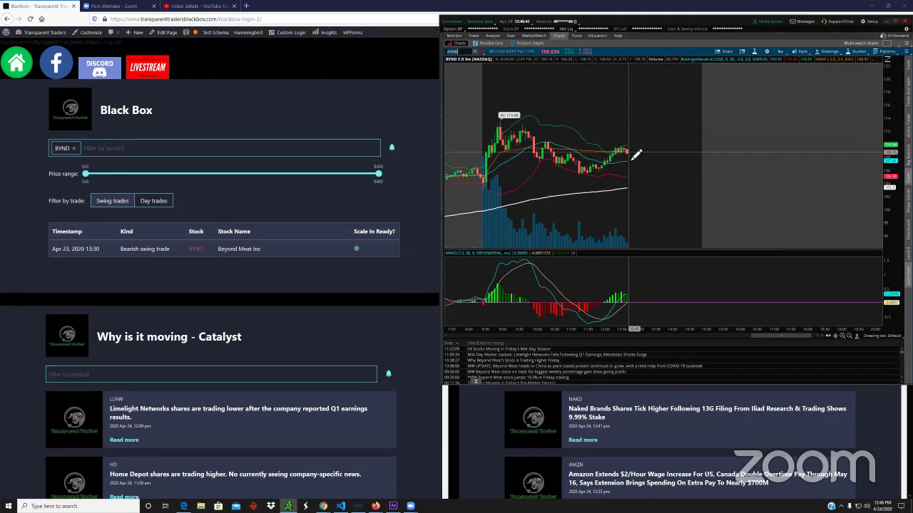
pyautogui.moveTo(637, 161); pyautogui.dragTo(614, 133)
pyautogui.click(476, 34)
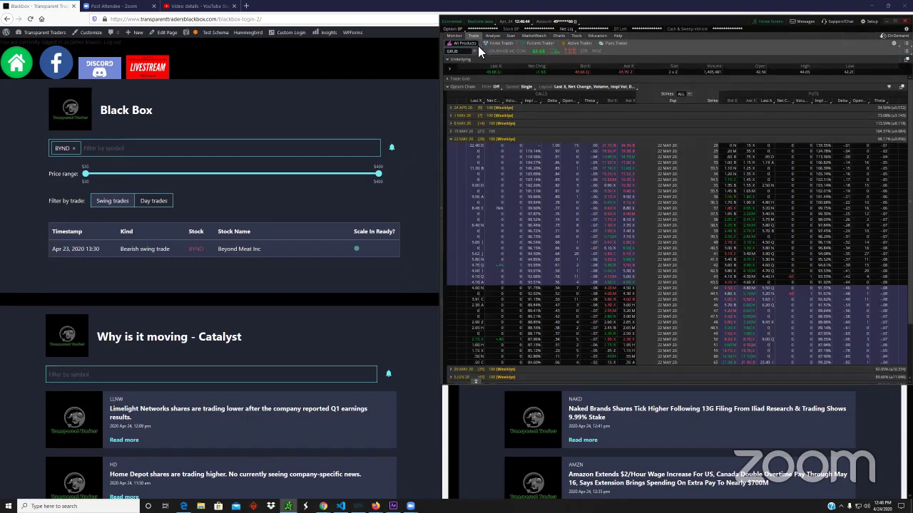
pyautogui.scroll(-10, 595, 229)
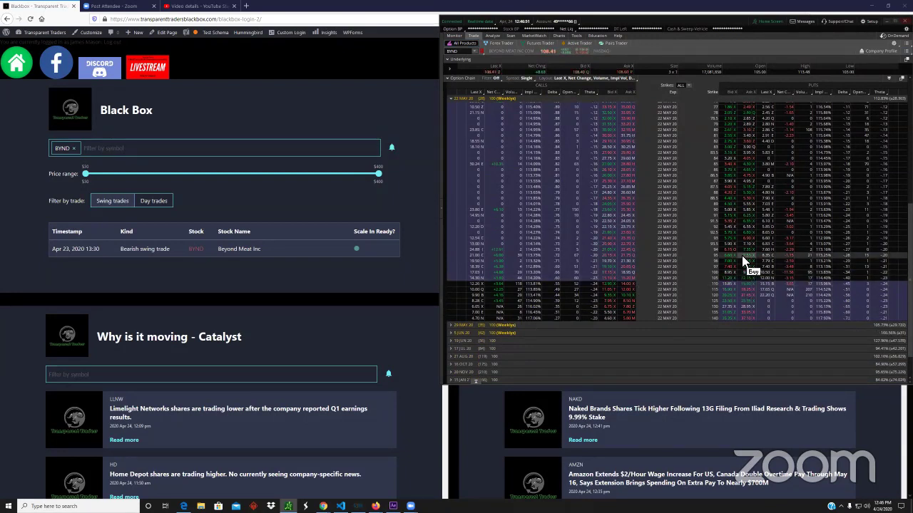
pyautogui.click(465, 98)
pyautogui.click(460, 120)
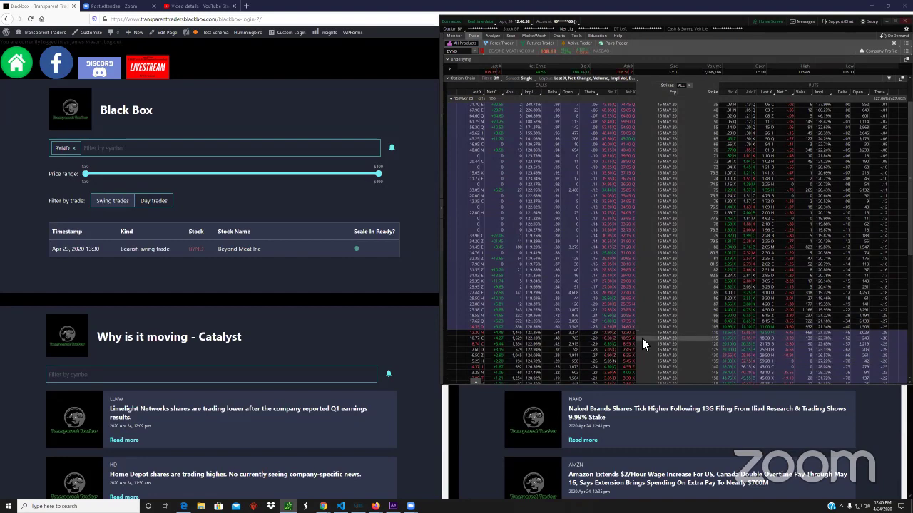
pyautogui.click(461, 100)
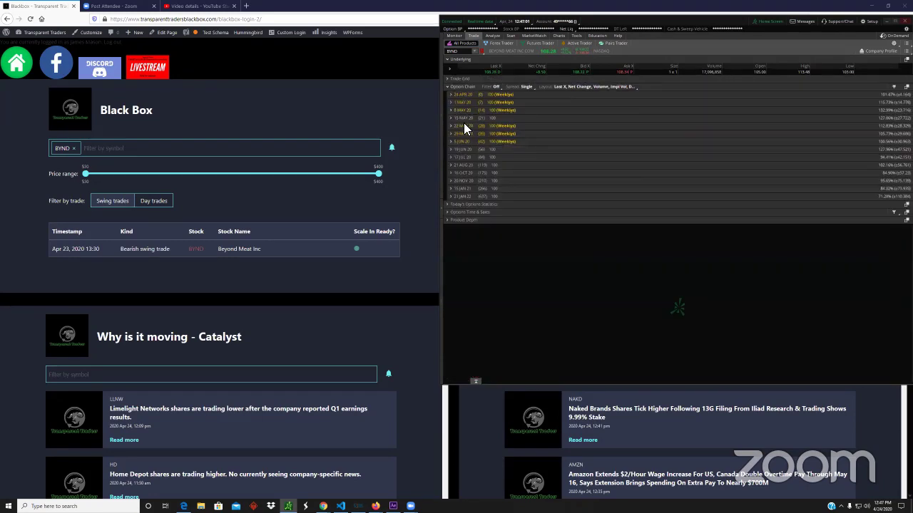
pyautogui.click(465, 125)
pyautogui.scroll(-3, 620, 262)
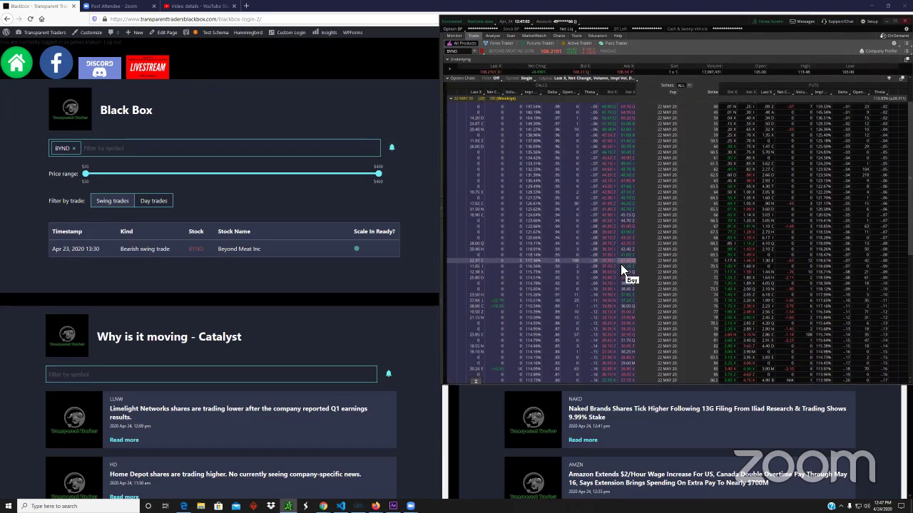
pyautogui.scroll(-5, 619, 267)
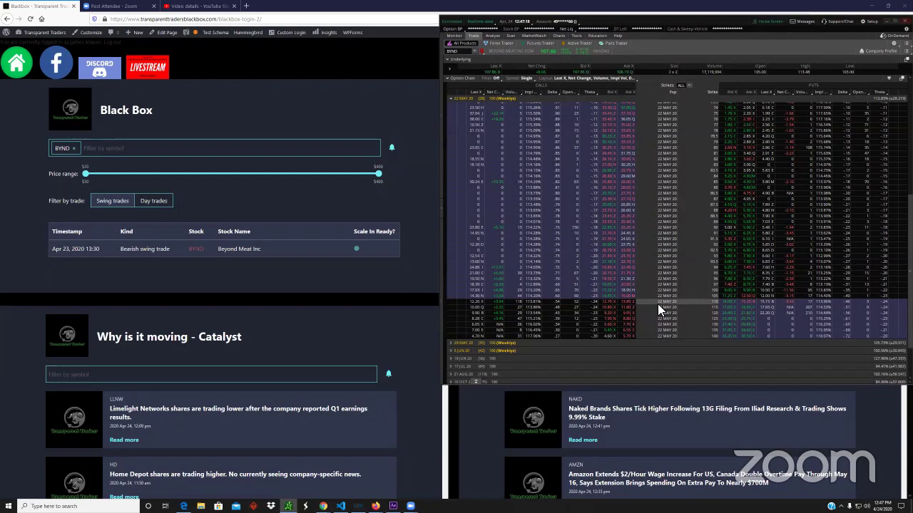
pyautogui.click(560, 37)
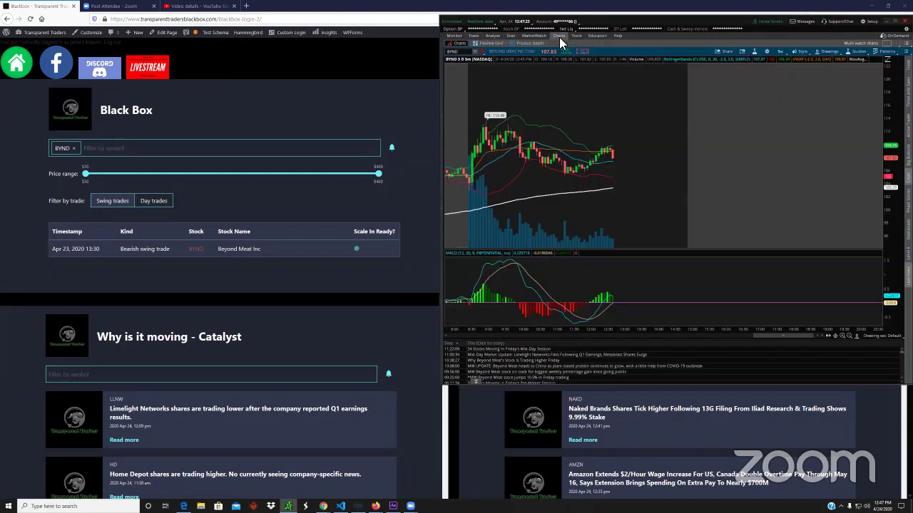
# Zoom the BYND chart out to several weeks, back into today's session, then show its option chain.
pyautogui.moveTo(567, 37)
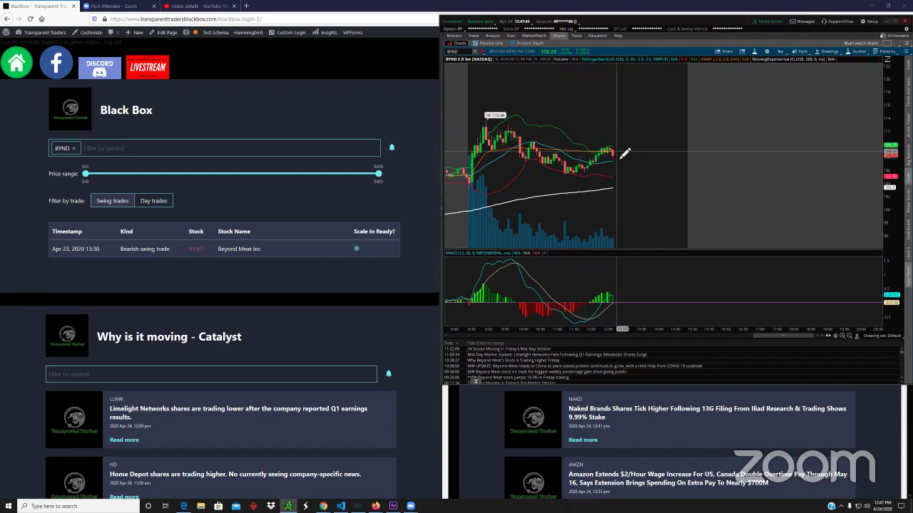
pyautogui.click(850, 336)
pyautogui.click(850, 336)
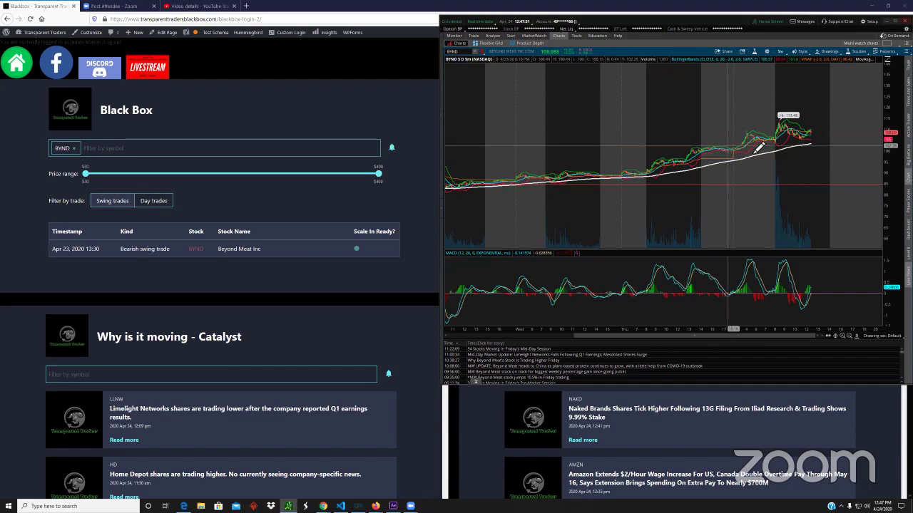
pyautogui.moveTo(841, 179)
pyautogui.mouseDown()
pyautogui.moveTo(805, 228)
pyautogui.moveTo(767, 190)
pyautogui.mouseUp()
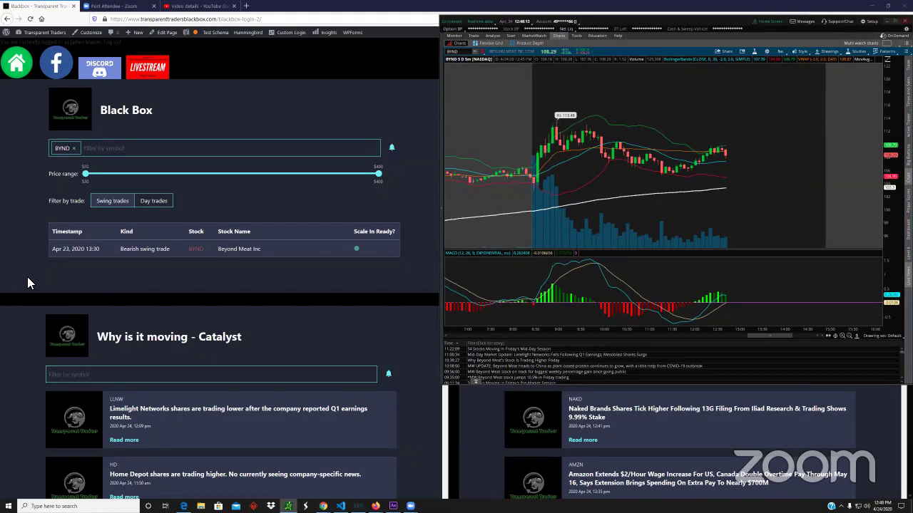
pyautogui.click(473, 37)
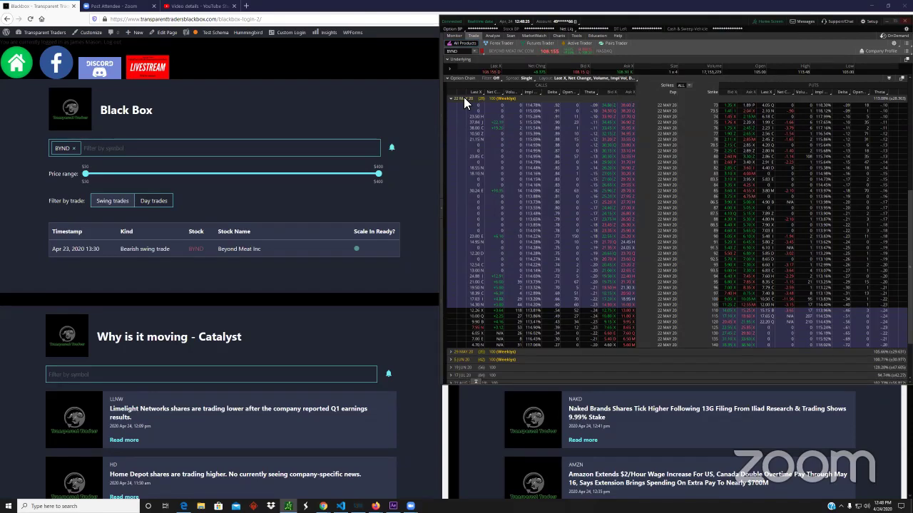
# Expand and browse the 15 MAY 20 and 22 MAY 20 BYND expirations, then collapse them all.
pyautogui.click(464, 97)
pyautogui.click(472, 117)
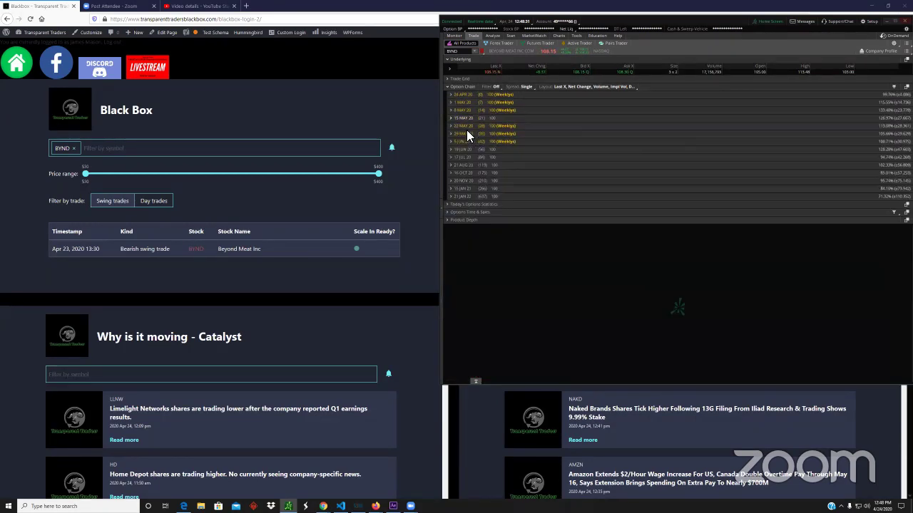
pyautogui.click(466, 131)
pyautogui.click(462, 125)
pyautogui.scroll(-5, 666, 244)
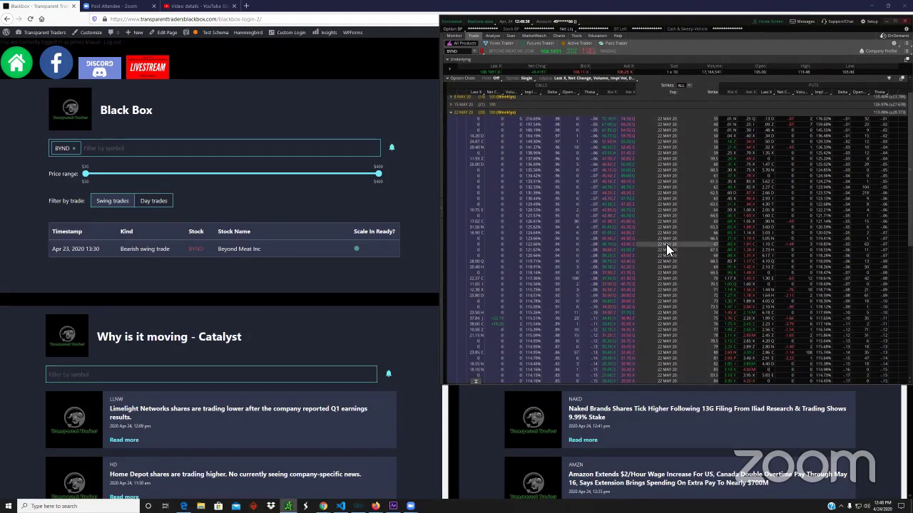
pyautogui.scroll(-10, 666, 244)
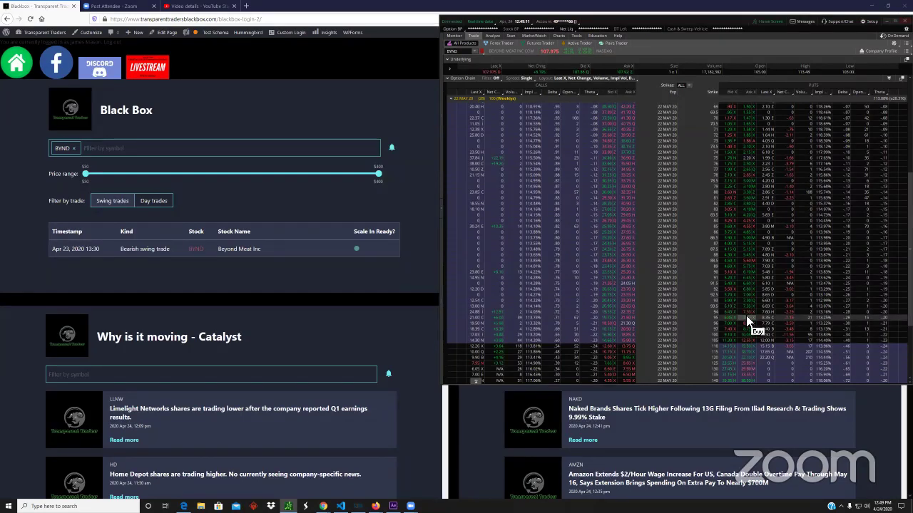
pyautogui.click(458, 97)
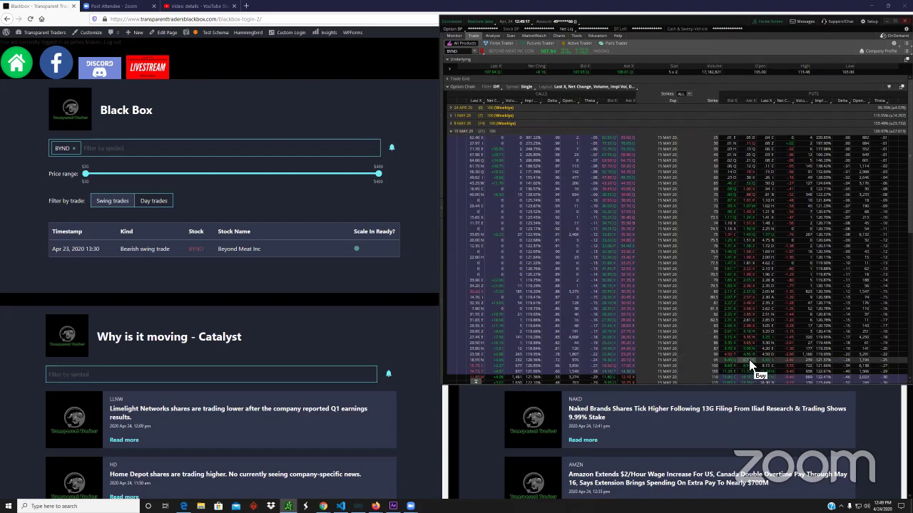
pyautogui.click(461, 131)
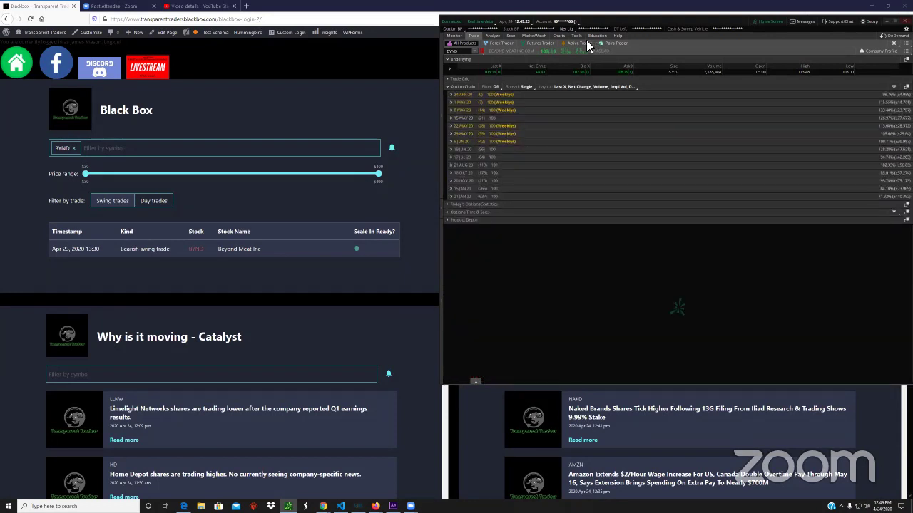
# Go back to the Charts page showing BYND's 5-minute chart with MACD.
pyautogui.click(561, 37)
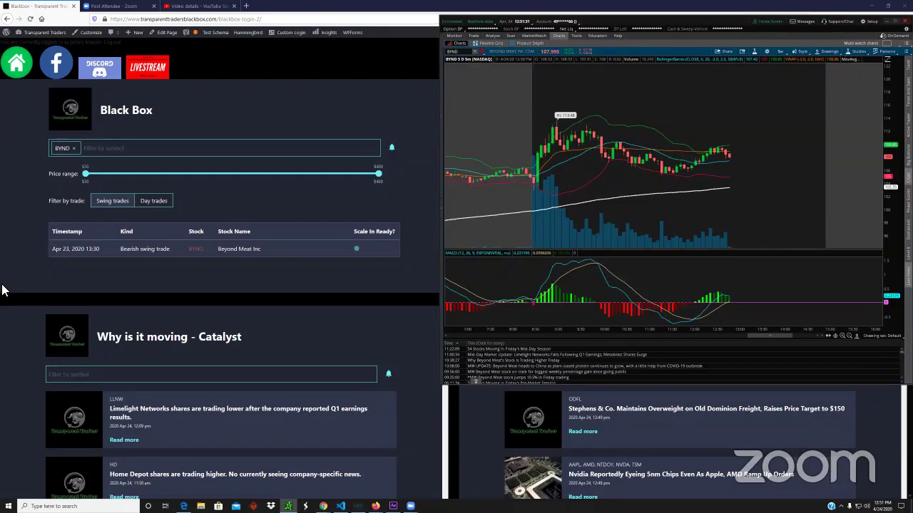
# Switch the chart's time frame to one year of daily bars (1Y 1D).
pyautogui.click(779, 55)
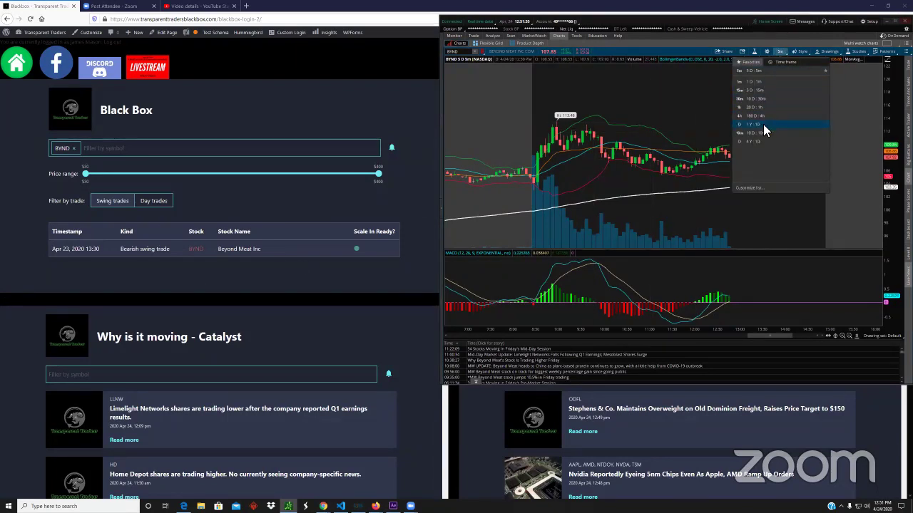
pyautogui.click(763, 124)
pyautogui.moveTo(765, 242)
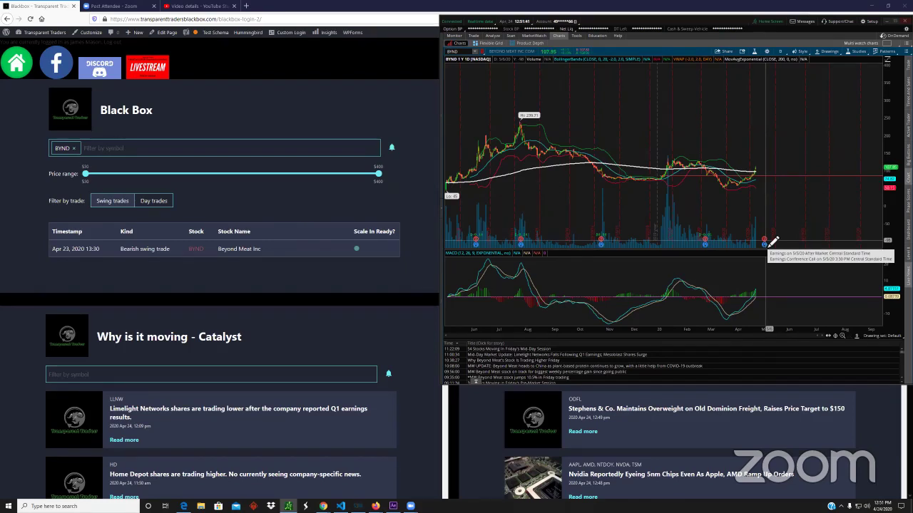
# Load GRUB on the chart and clear the BYND tag from the Black Box symbol filter.
pyautogui.click(457, 52)
pyautogui.write('GI')
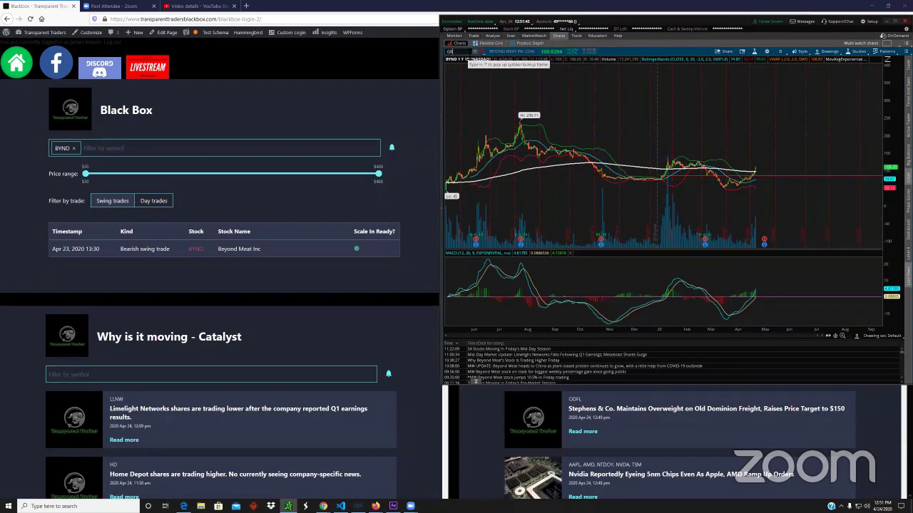
pyautogui.write('UB')
pyautogui.press('Return')
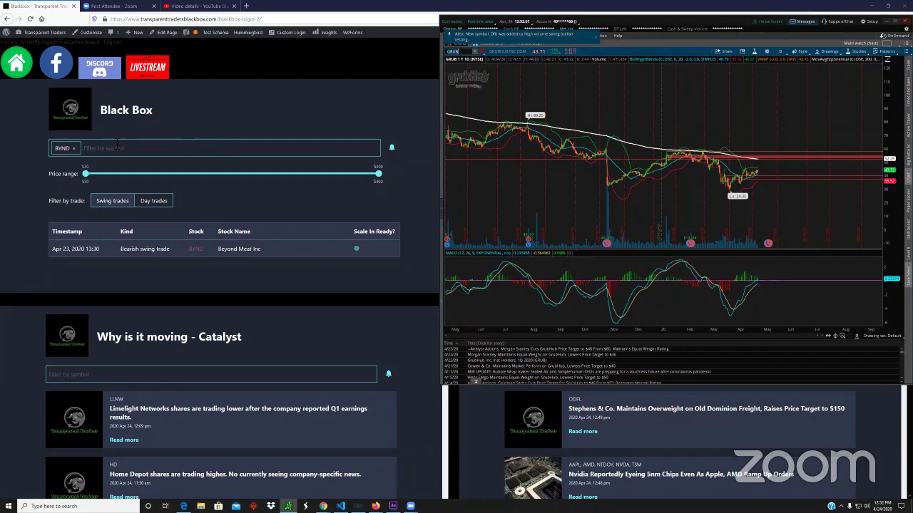
pyautogui.click(73, 148)
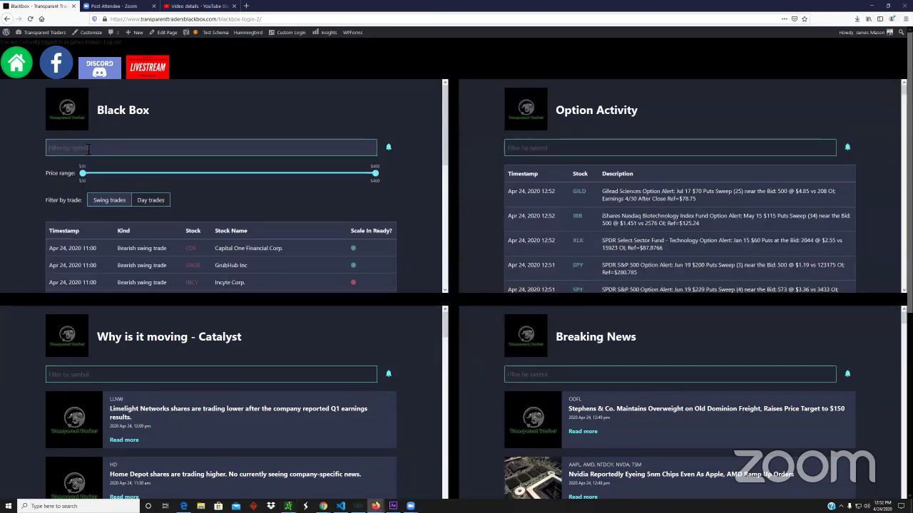
# Filter the Black Box alerts to EXR and bring the thinkorswim chart back beside it.
pyautogui.write('EXR')
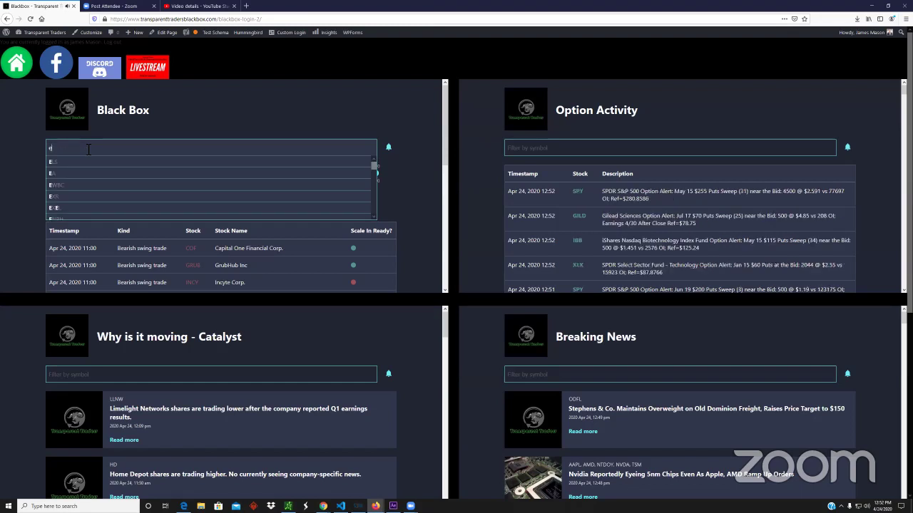
pyautogui.press('Return')
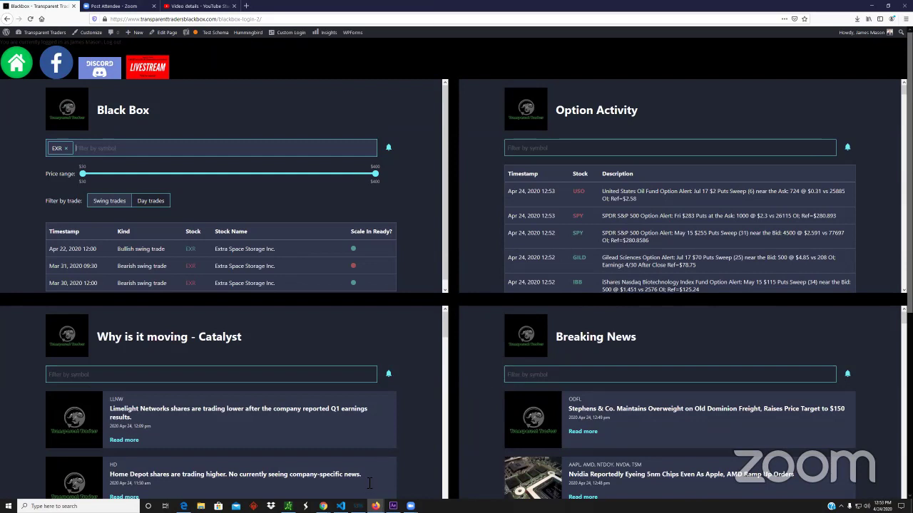
pyautogui.click(288, 507)
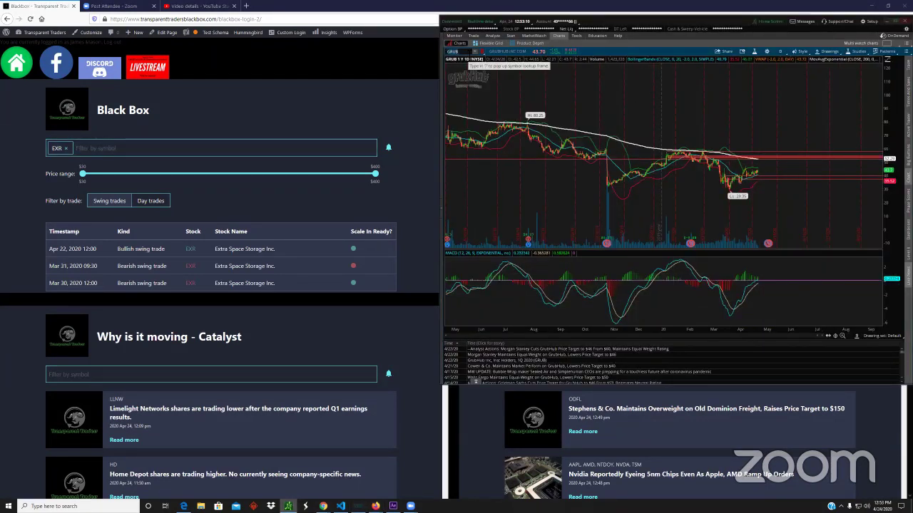
# Chart EXR, zoom into roughly the last month, and read the 5/7/20 earnings call marker.
pyautogui.click(455, 51)
pyautogui.write('EXR')
pyautogui.press('Return')
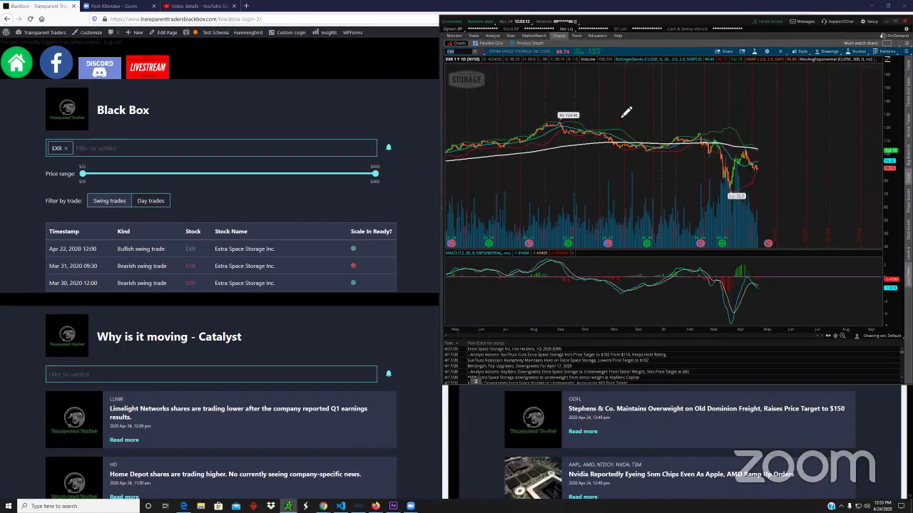
pyautogui.moveTo(788, 187); pyautogui.dragTo(731, 193)
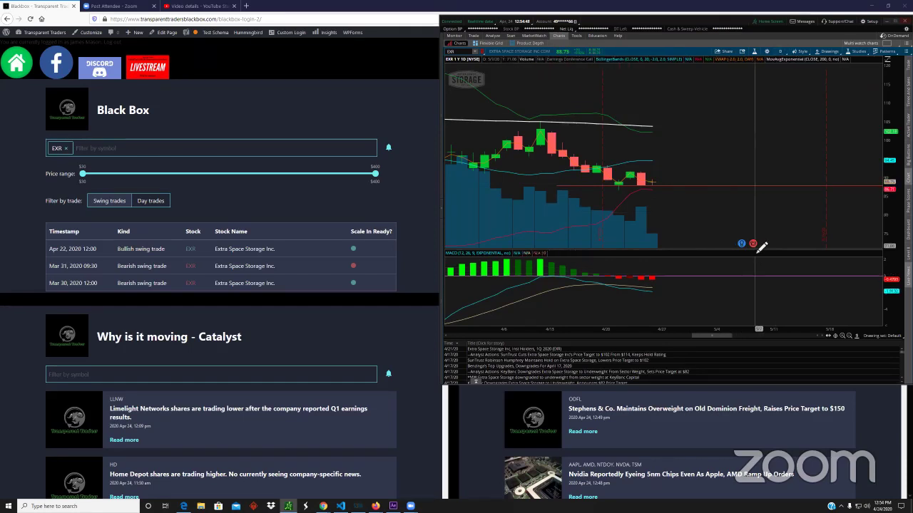
pyautogui.moveTo(754, 245)
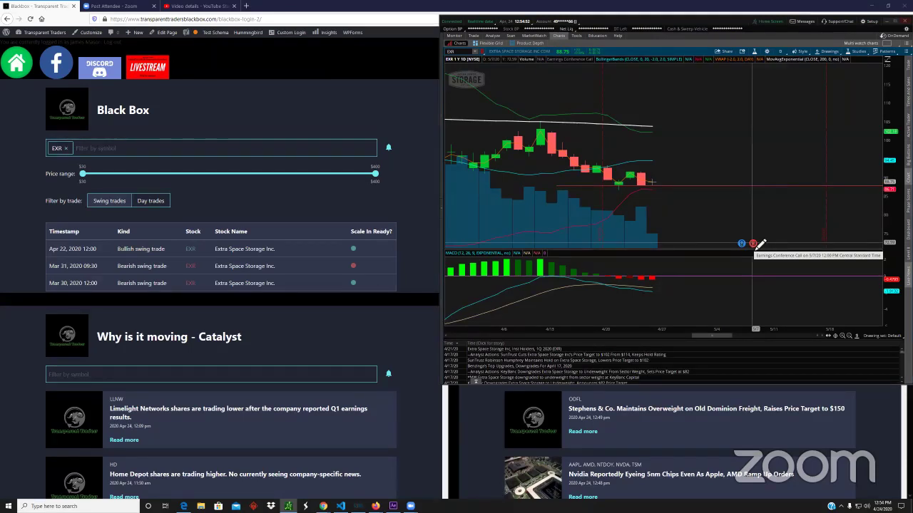
# Try 5-day 5-minute bars, then 1-year daily bars zoomed into early April to early May.
pyautogui.click(780, 50)
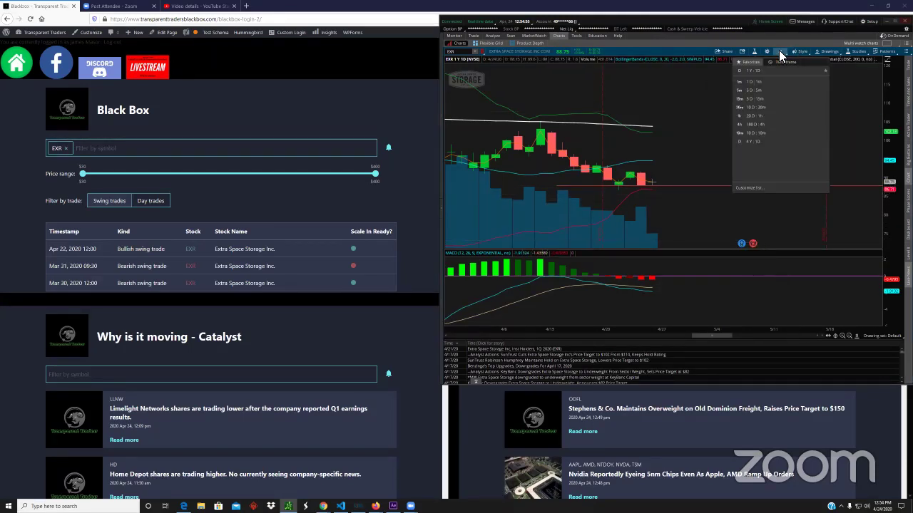
pyautogui.click(764, 90)
pyautogui.scroll(5, 776, 174)
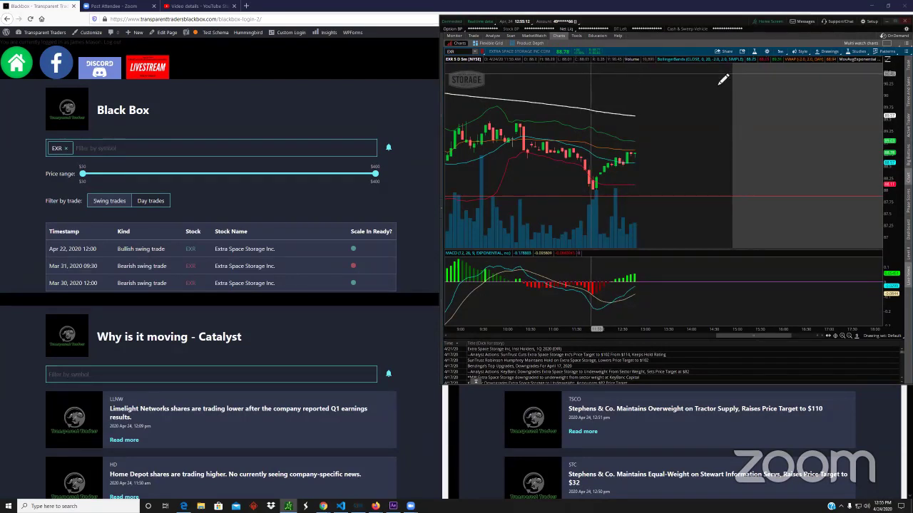
pyautogui.click(781, 52)
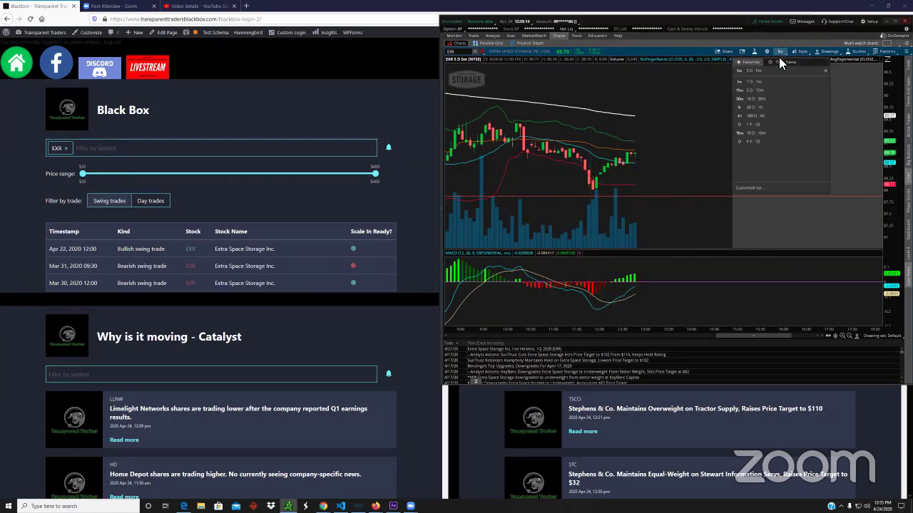
pyautogui.click(767, 124)
pyautogui.moveTo(787, 183); pyautogui.dragTo(701, 228)
pyautogui.moveTo(786, 189); pyautogui.dragTo(679, 219)
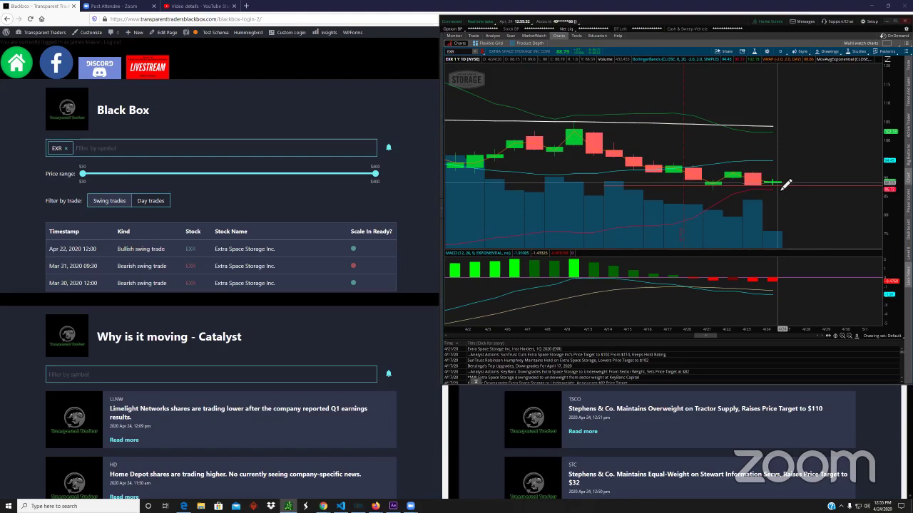
pyautogui.scroll(-5, 784, 184)
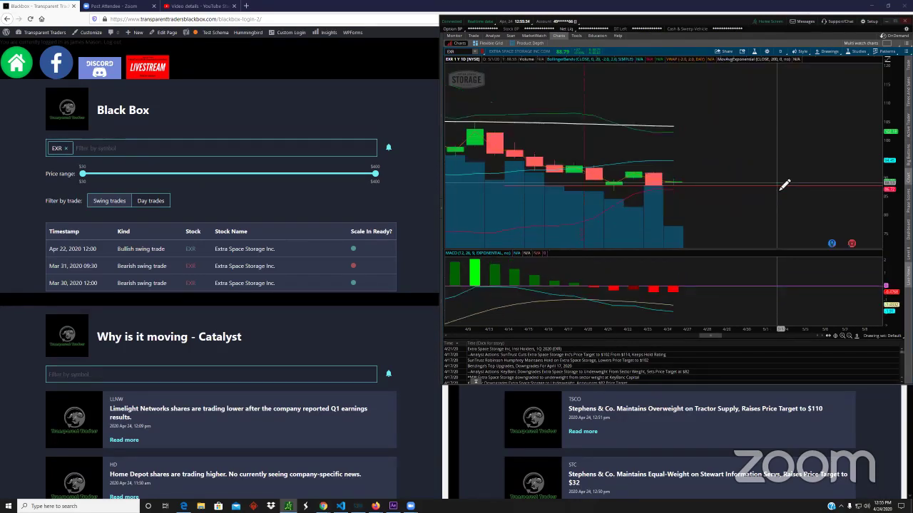
# Switch EXR back to 5D:5m bars and zoom into the latest trading day.
pyautogui.click(779, 52)
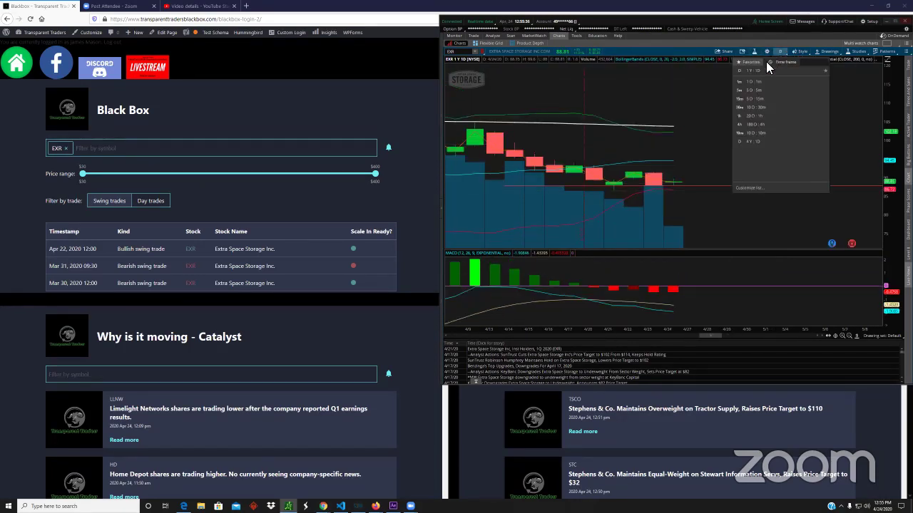
pyautogui.click(767, 89)
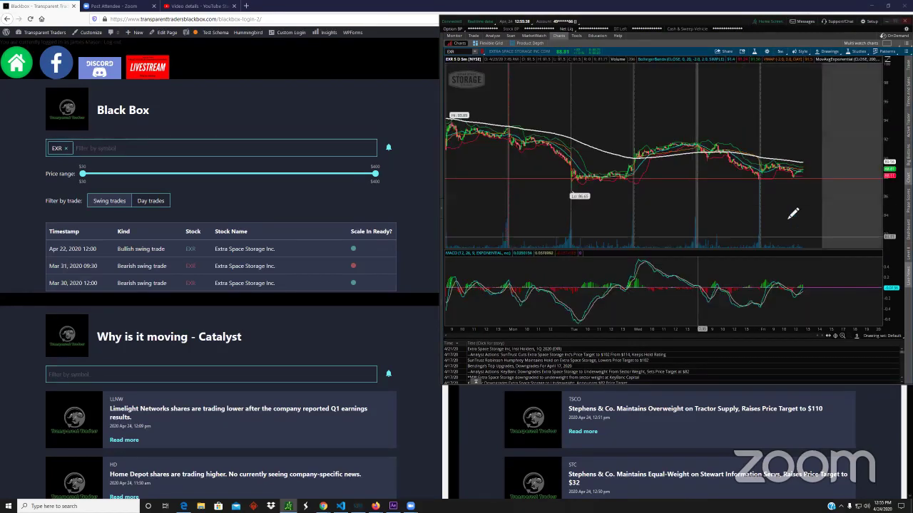
pyautogui.scroll(3, 752, 223)
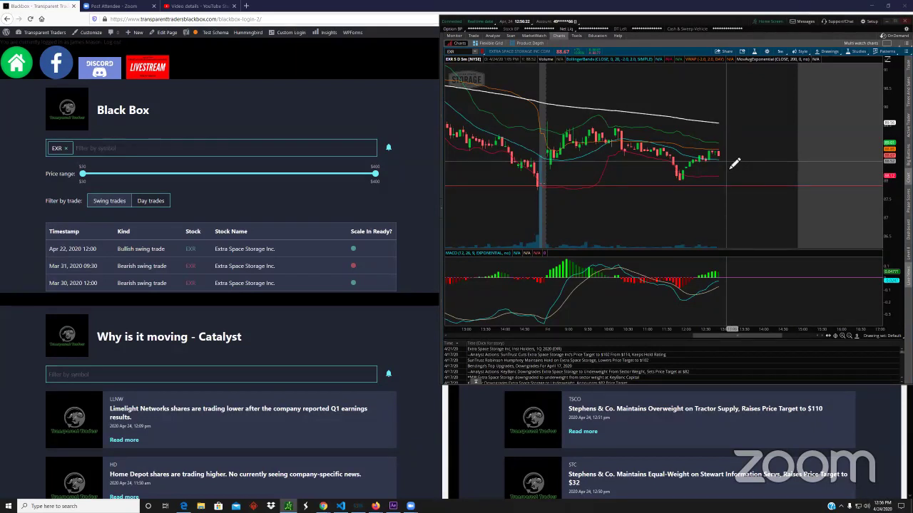
pyautogui.click(779, 52)
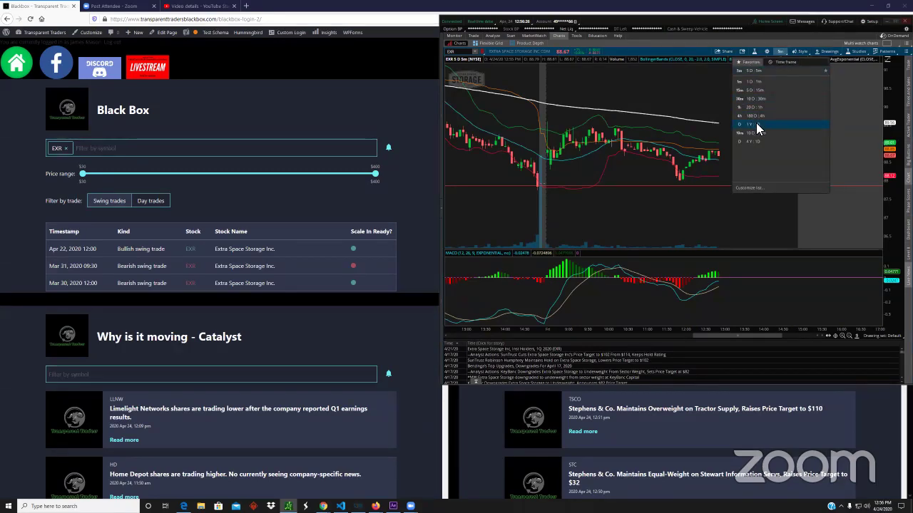
pyautogui.click(756, 124)
pyautogui.moveTo(778, 191); pyautogui.dragTo(729, 205)
pyautogui.click(661, 154)
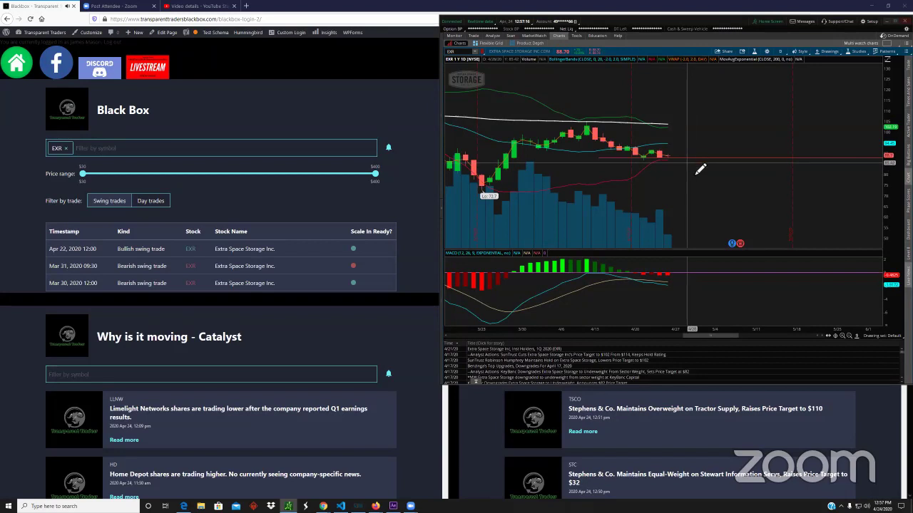
pyautogui.click(779, 51)
pyautogui.click(763, 93)
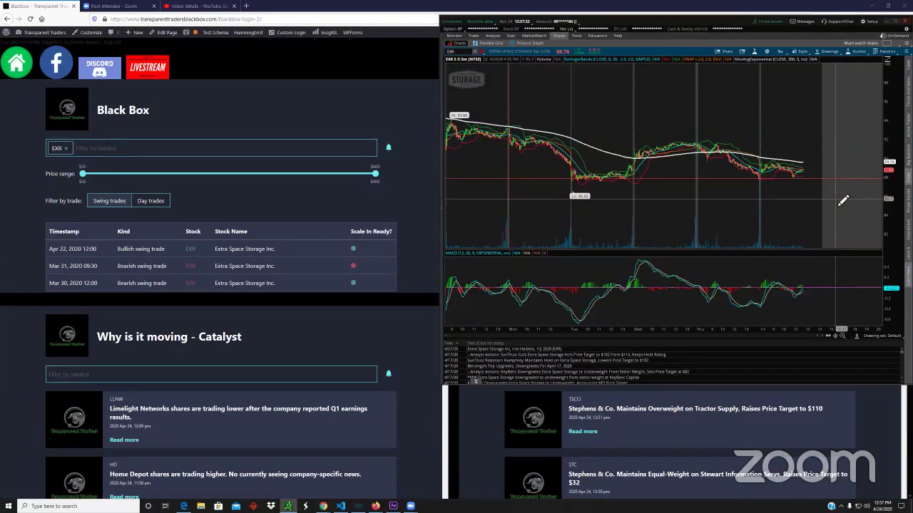
pyautogui.moveTo(841, 201); pyautogui.dragTo(765, 220)
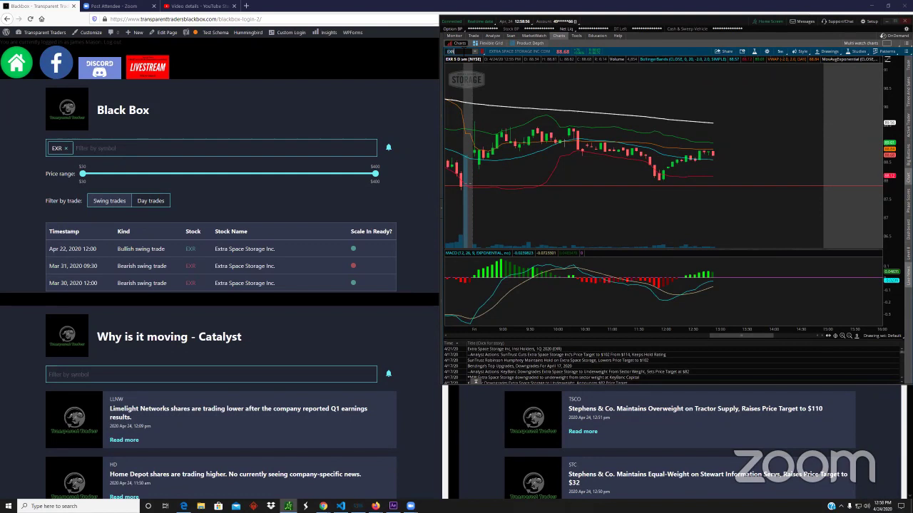
# Load Copart (CPRT) on the thinkorswim chart in place of EXR.
pyautogui.click(460, 54)
pyautogui.write('CPRT')
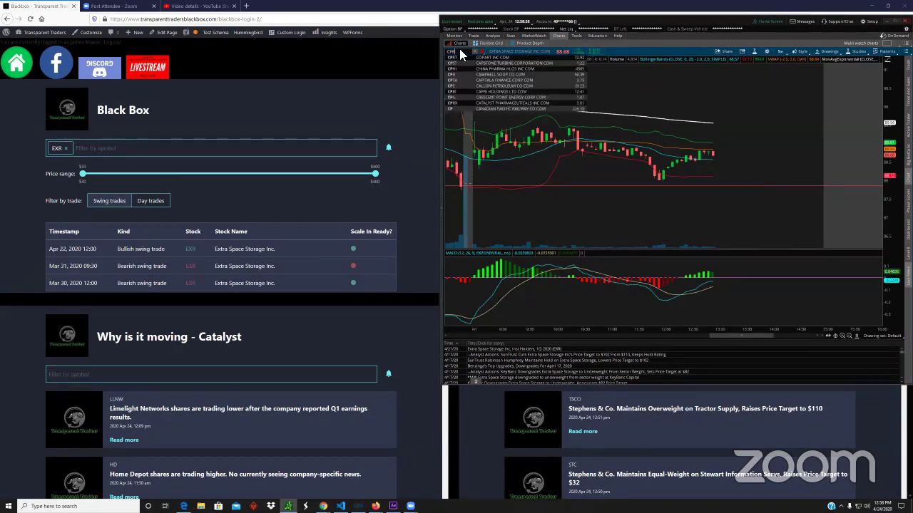
pyautogui.press('Return')
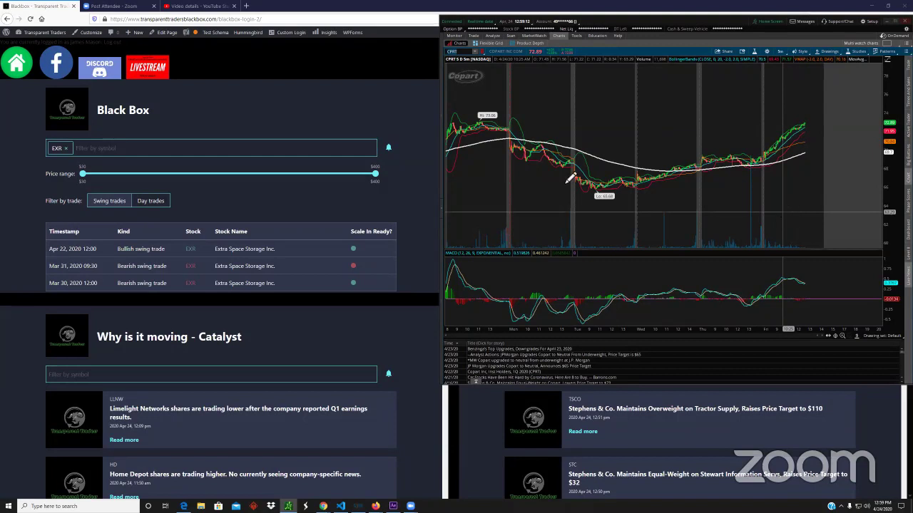
# Replace the EXR filter with CPRT in Black Box and bring thinkorswim's chart back alongside.
pyautogui.click(84, 148)
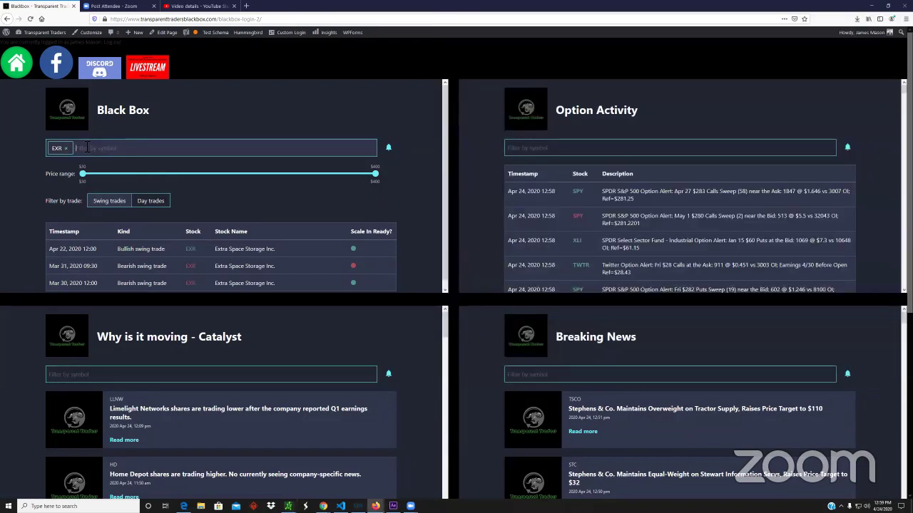
pyautogui.press('BackSpace')
pyautogui.write('cprt')
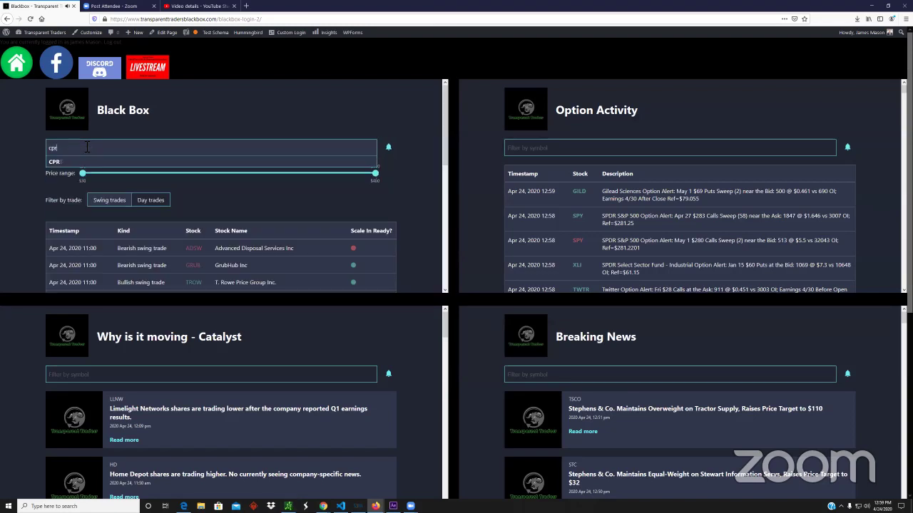
pyautogui.press('Return')
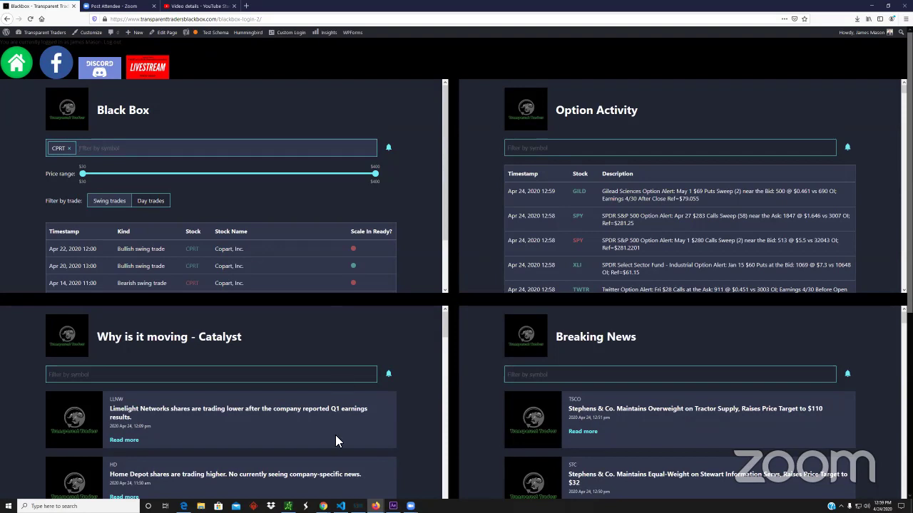
pyautogui.moveTo(288, 506)
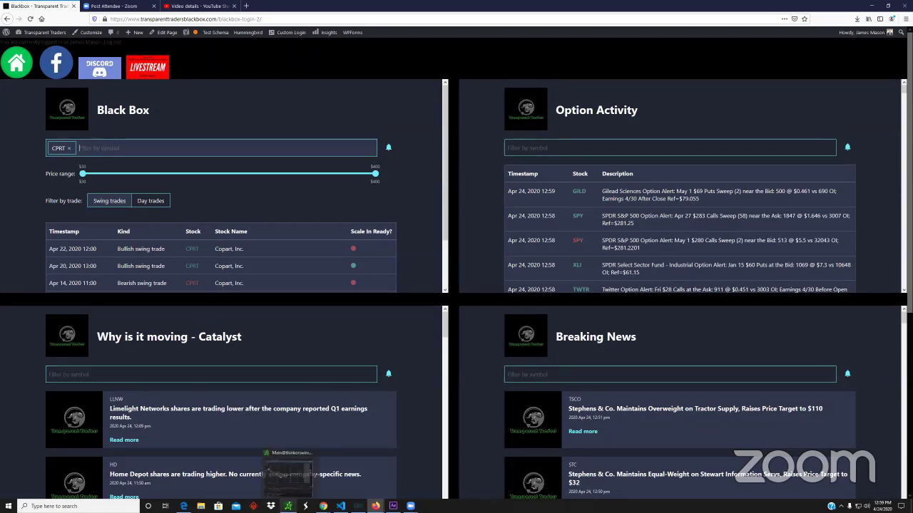
pyautogui.click(298, 477)
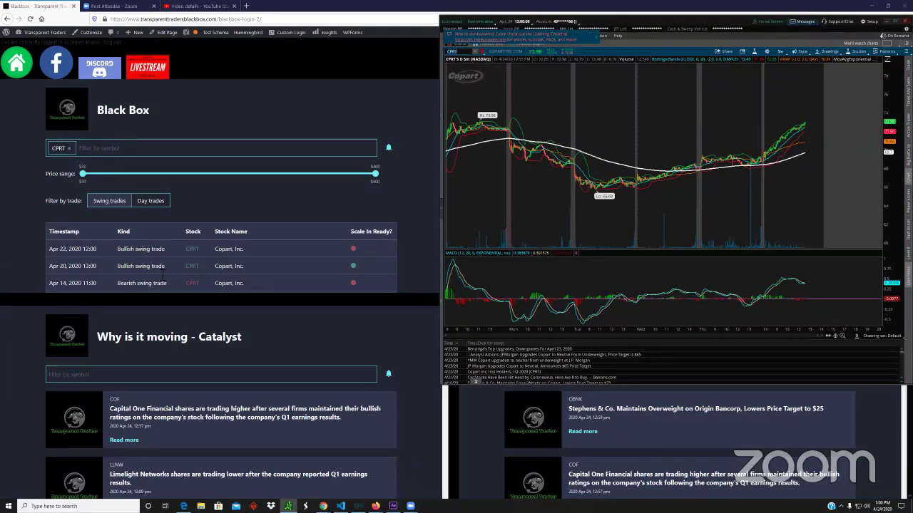
pyautogui.scroll(-1, 164, 274)
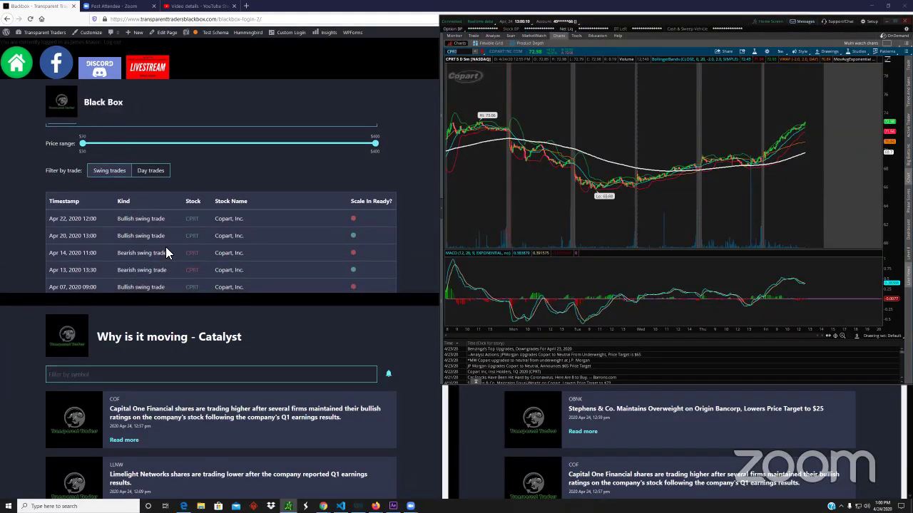
pyautogui.scroll(1, 166, 249)
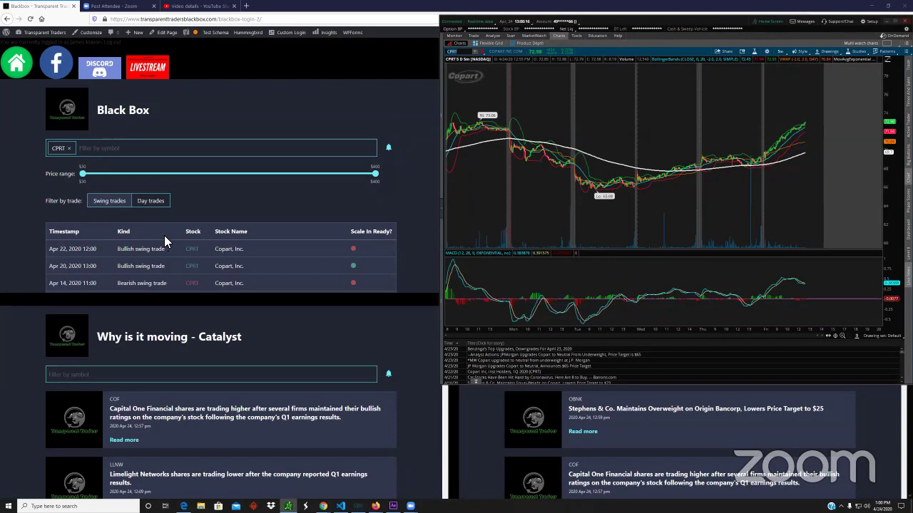
pyautogui.scroll(-1, 165, 238)
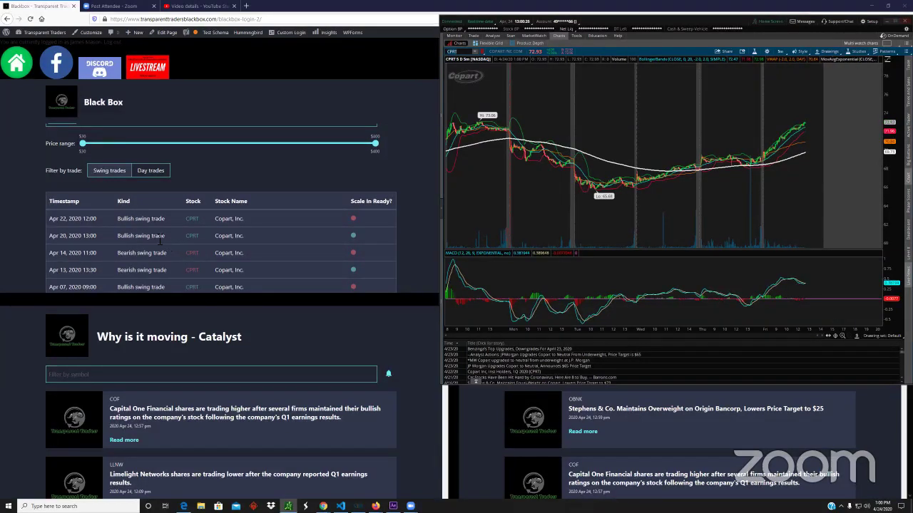
pyautogui.scroll(2, 182, 245)
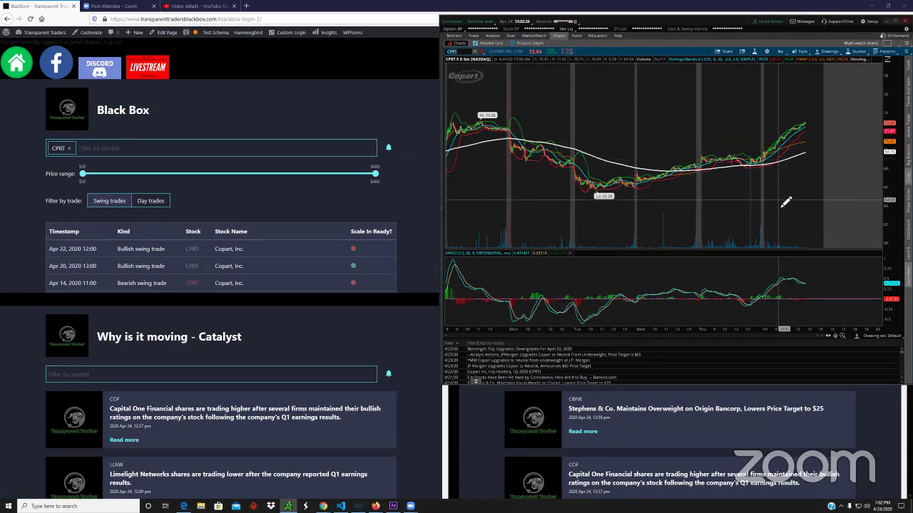
# Zoom the CPRT chart in to today's intraday bars, then return to the Transparent Traders home page.
pyautogui.scroll(3, 692, 213)
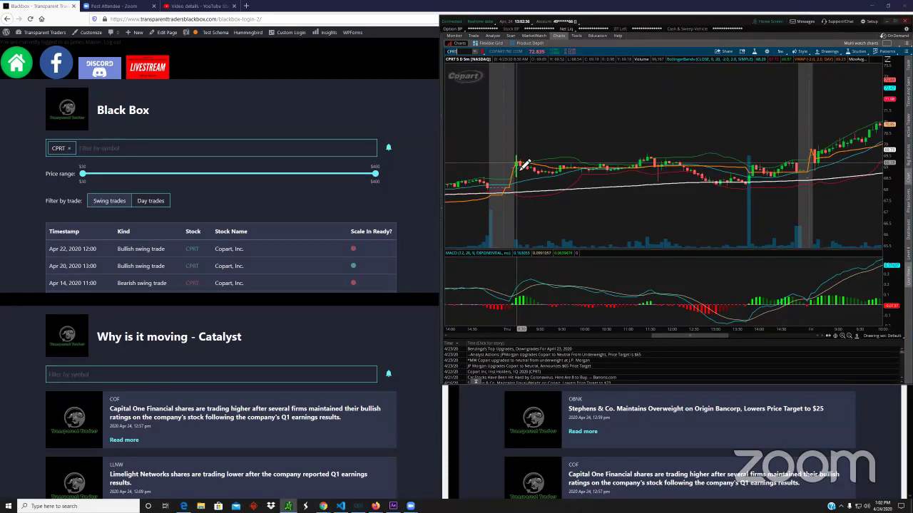
pyautogui.scroll(-5, 627, 178)
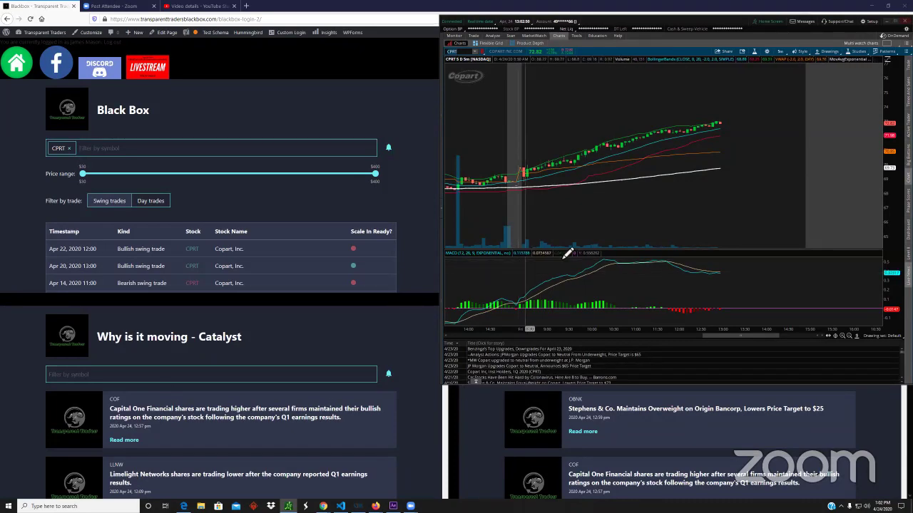
pyautogui.scroll(5, 601, 243)
pyautogui.scroll(6, 601, 243)
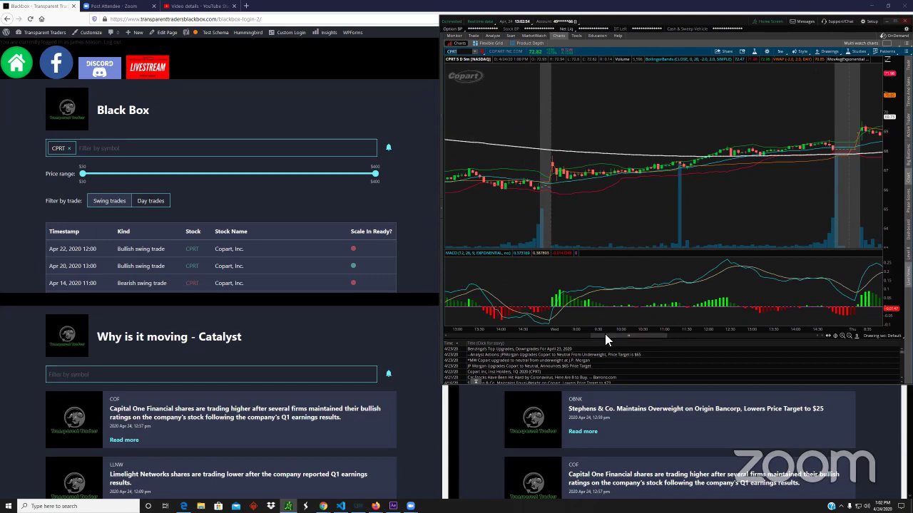
pyautogui.moveTo(611, 334); pyautogui.dragTo(755, 326)
pyautogui.scroll(5, 755, 325)
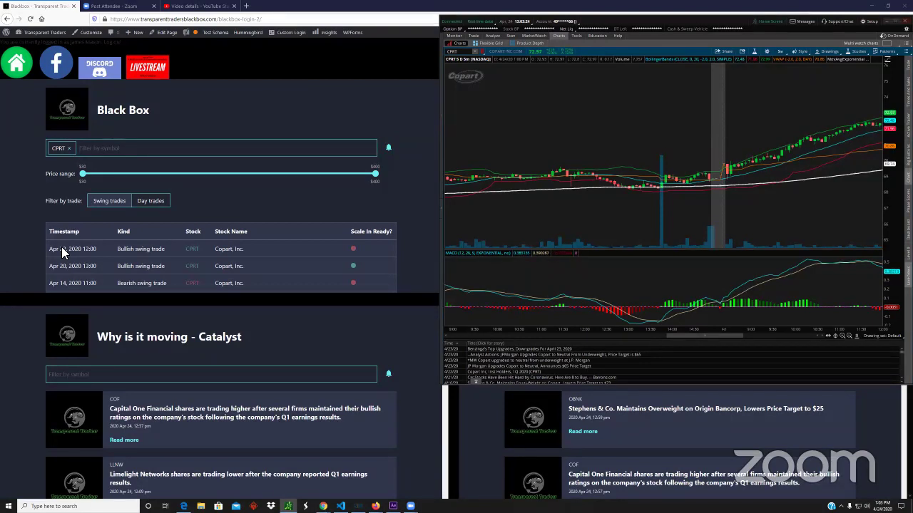
pyautogui.click(28, 67)
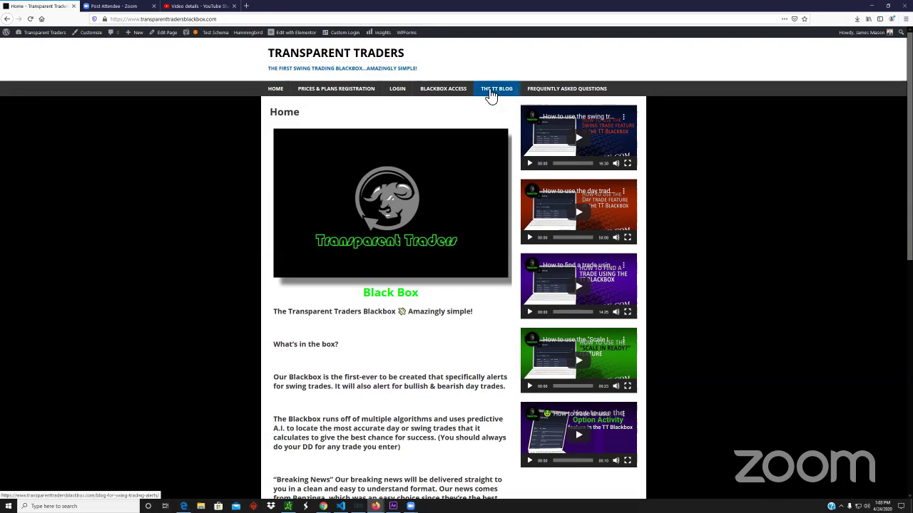
# Reopen the Black Box dashboard via BLACKBOX ACCESS in the top menu.
pyautogui.click(448, 91)
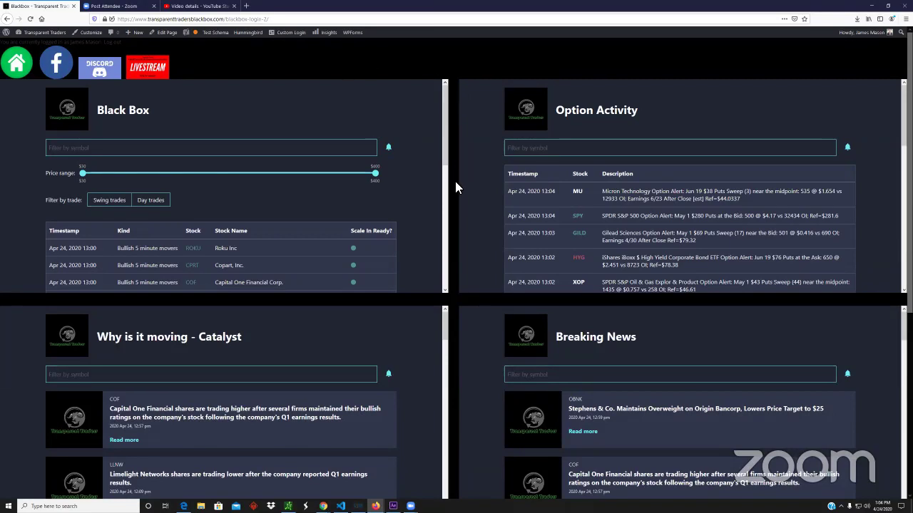
pyautogui.scroll(-2, 456, 187)
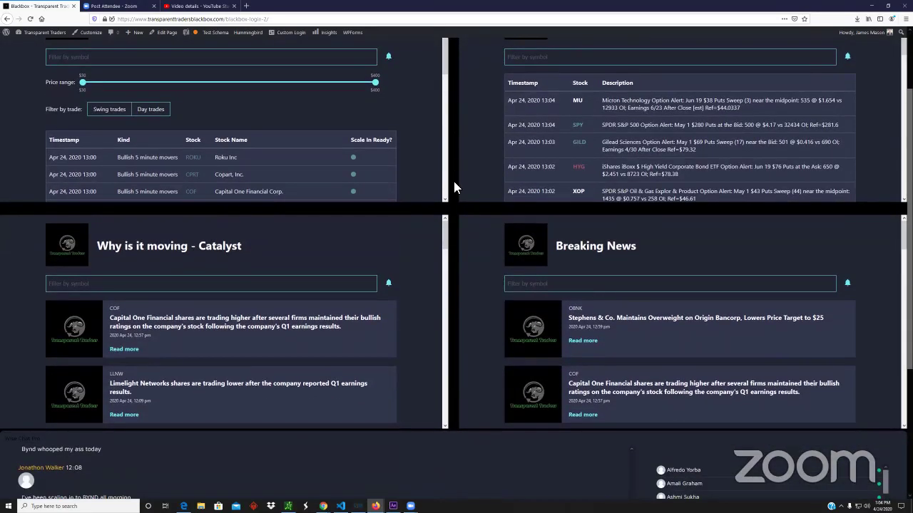
pyautogui.scroll(1, 454, 188)
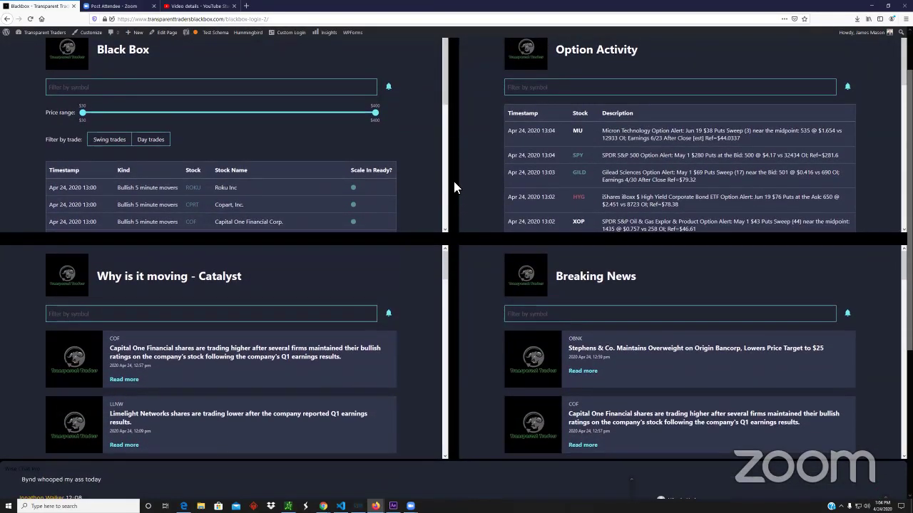
pyautogui.scroll(-2, 329, 347)
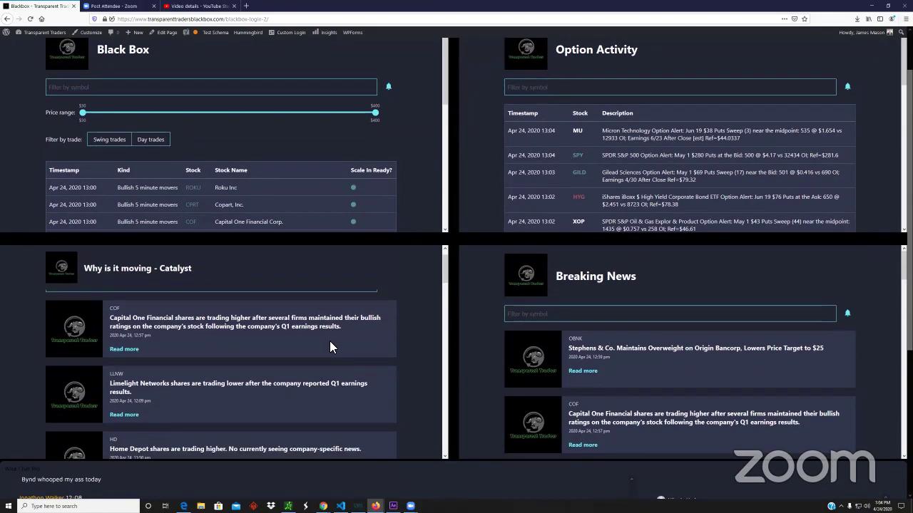
# Filter the Black Box alerts to the symbol BYND.
pyautogui.scroll(2, 329, 347)
pyautogui.scroll(2, 423, 271)
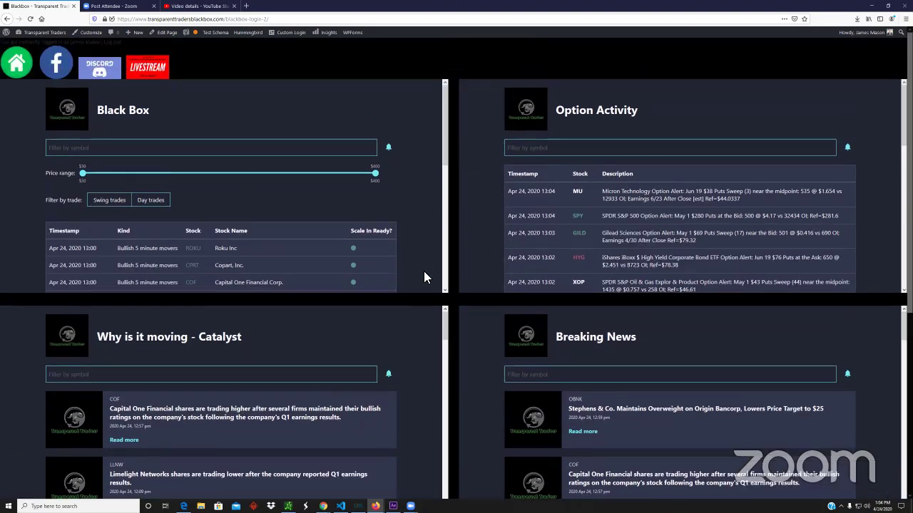
pyautogui.click(241, 147)
pyautogui.write('bynd')
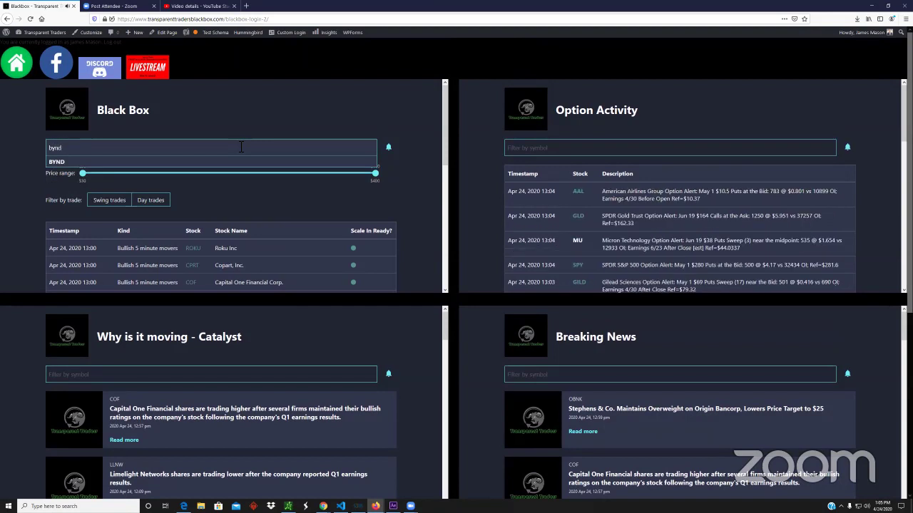
pyautogui.press('Return')
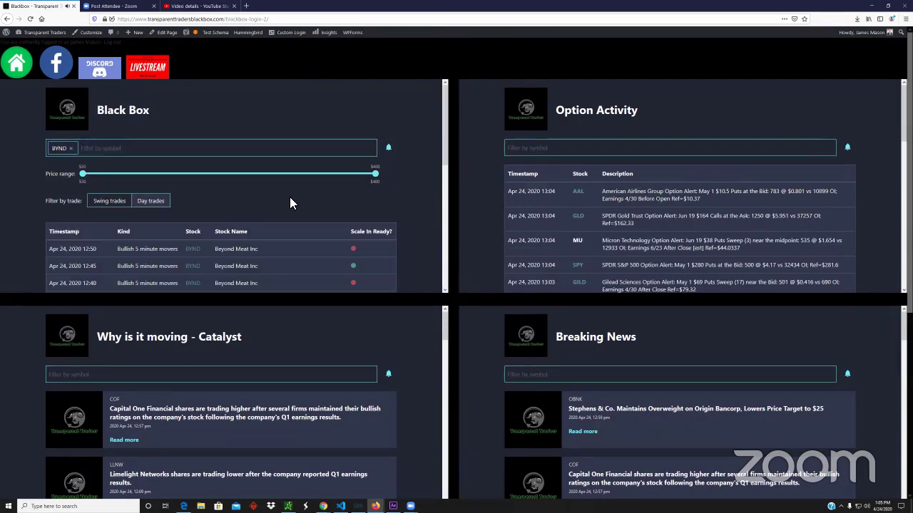
# Look through the Beyond Meat alerts, then bring thinkorswim back and select the chart's symbol.
pyautogui.scroll(-1, 285, 214)
pyautogui.scroll(-2, 280, 226)
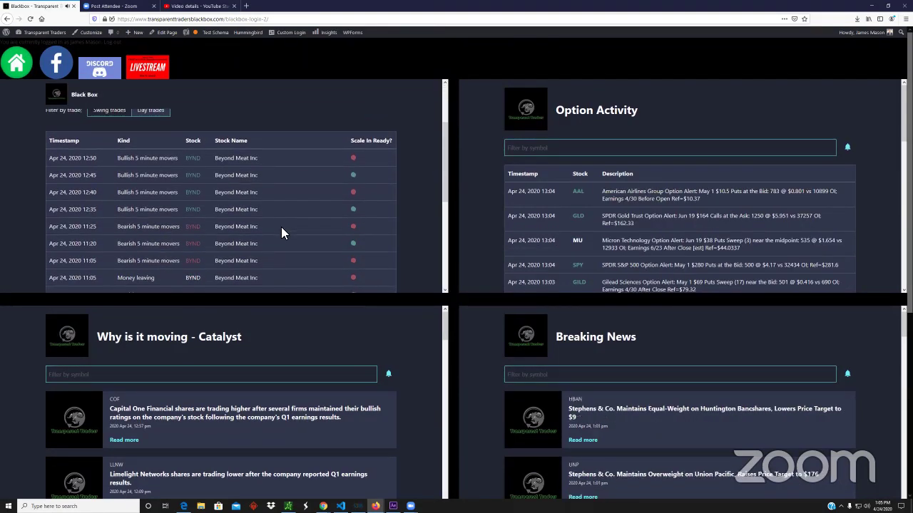
pyautogui.scroll(-3, 281, 227)
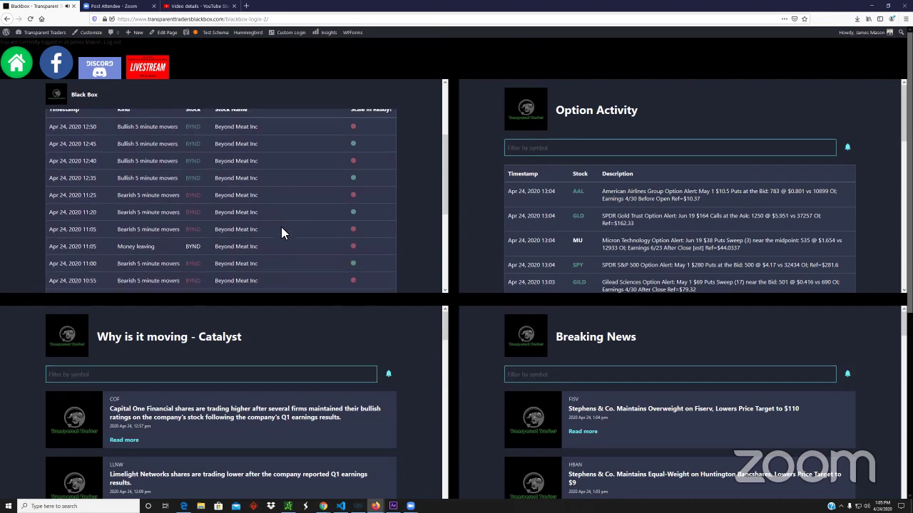
pyautogui.scroll(-2, 281, 227)
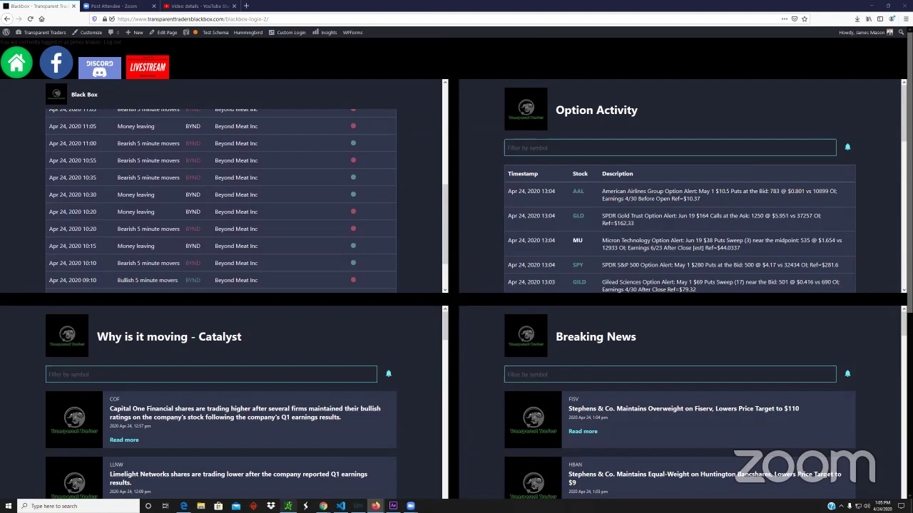
pyautogui.click(288, 506)
pyautogui.click(455, 52)
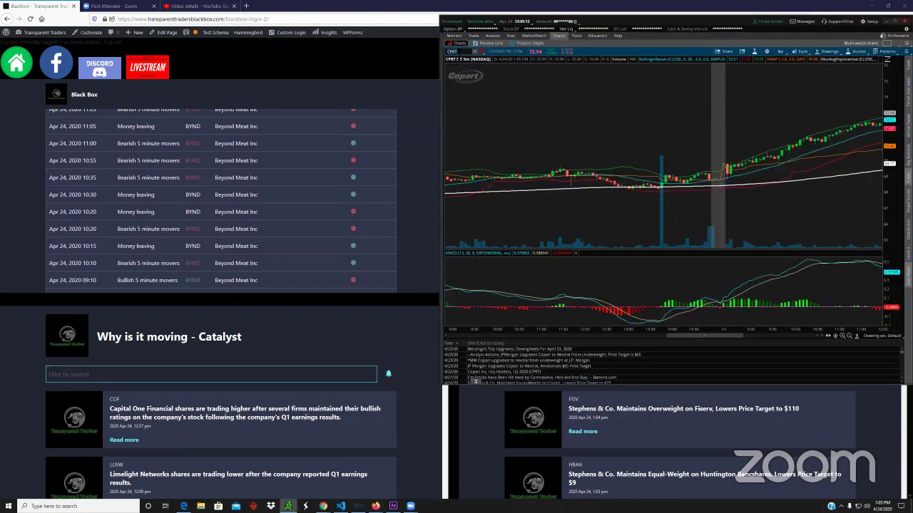
pyautogui.write('BYND')
pyautogui.press('Return')
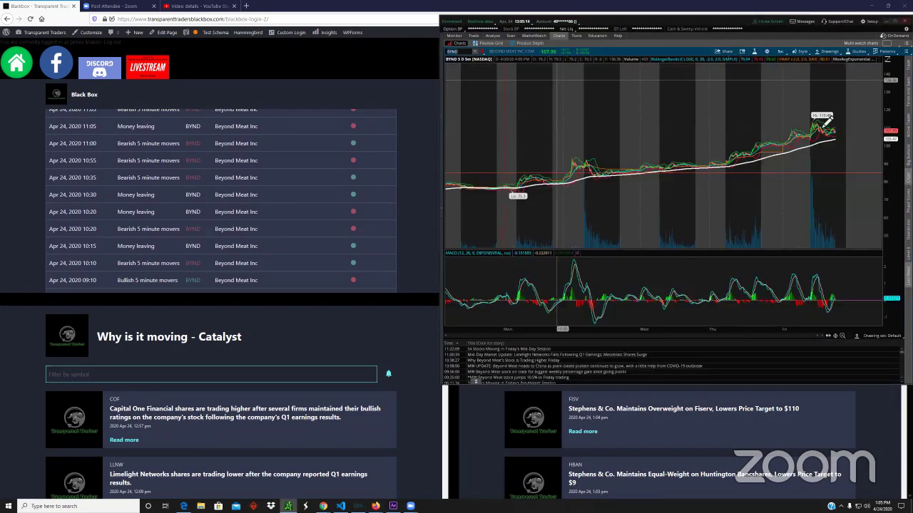
pyautogui.scroll(5, 815, 164)
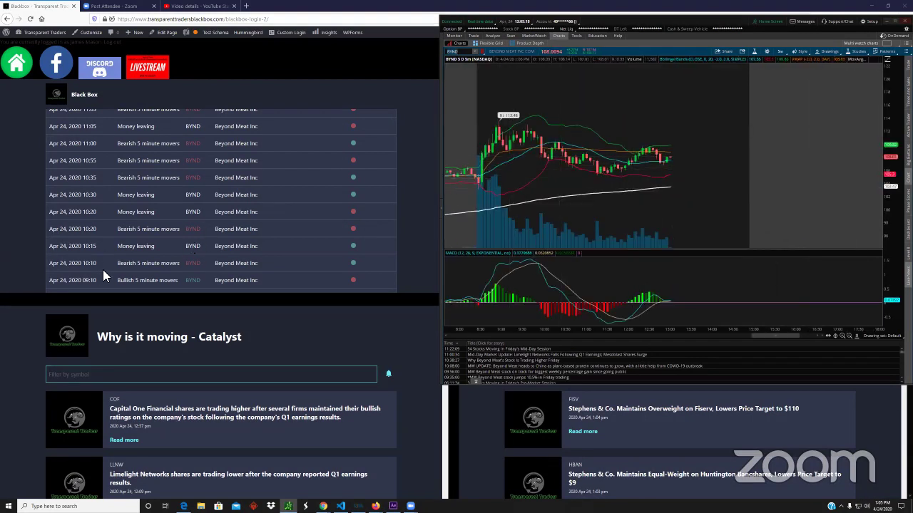
pyautogui.scroll(-2, 100, 278)
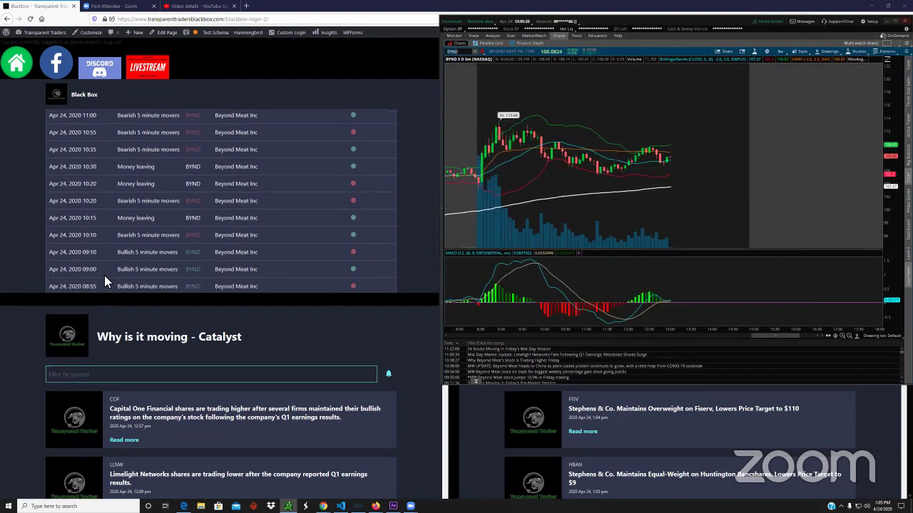
pyautogui.scroll(-1, 107, 274)
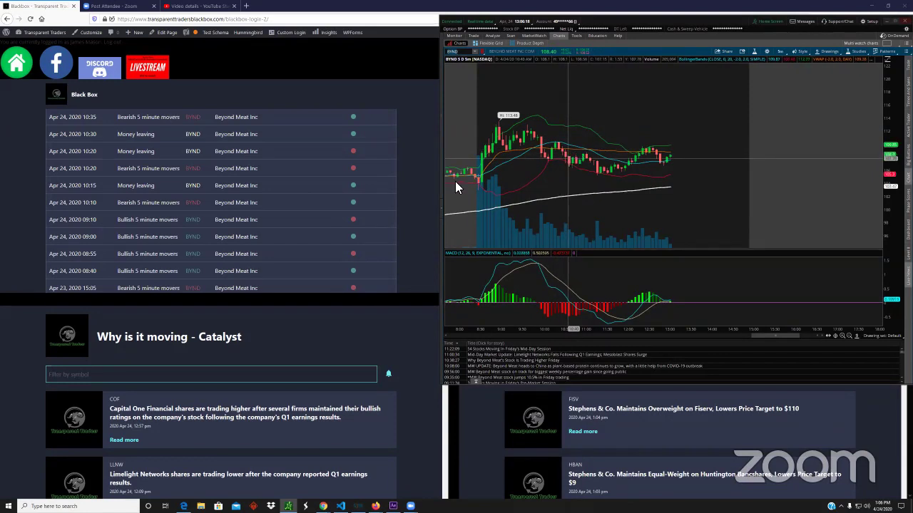
pyautogui.scroll(3, 280, 227)
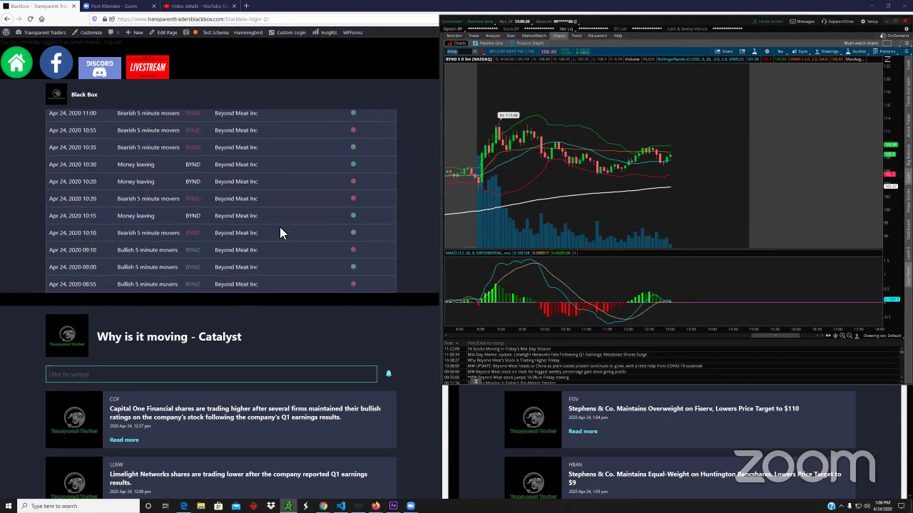
pyautogui.scroll(4, 281, 228)
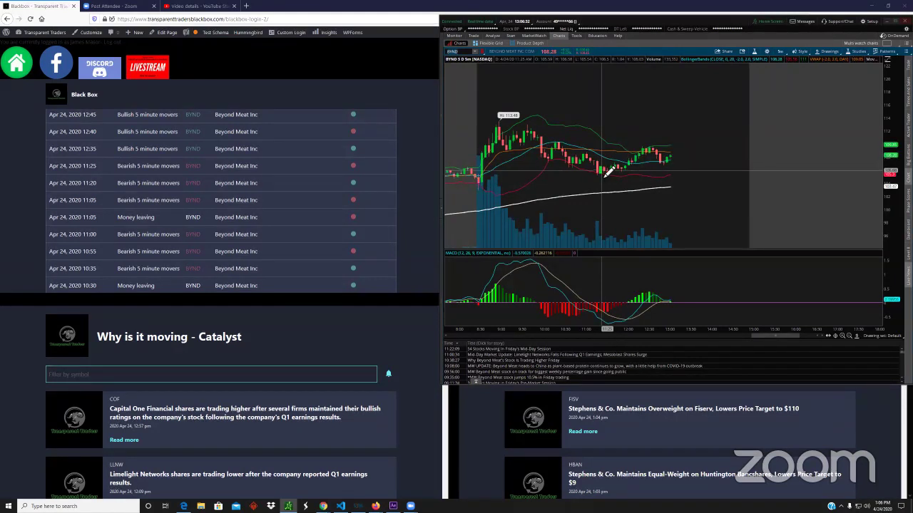
pyautogui.scroll(3, 247, 206)
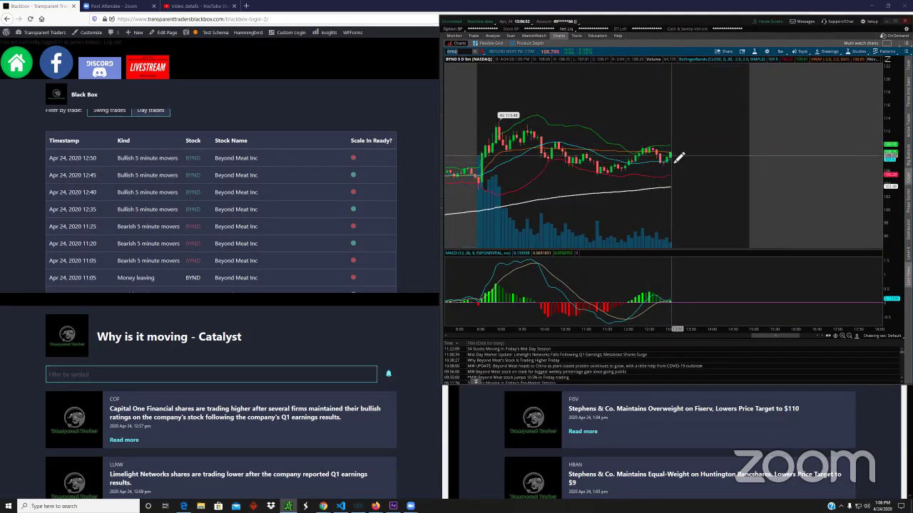
pyautogui.scroll(1, 674, 164)
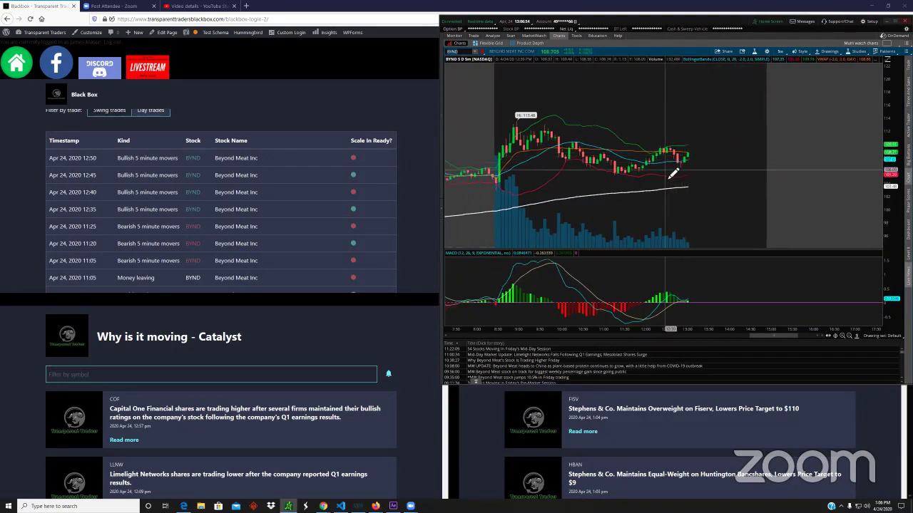
pyautogui.scroll(-3, 673, 173)
pyautogui.scroll(2, 641, 177)
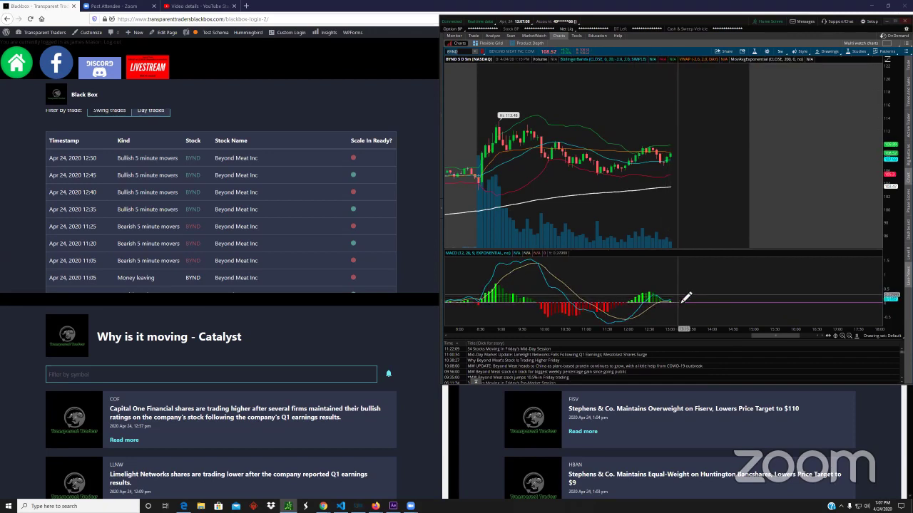
pyautogui.scroll(1, 284, 229)
pyautogui.scroll(-2, 284, 230)
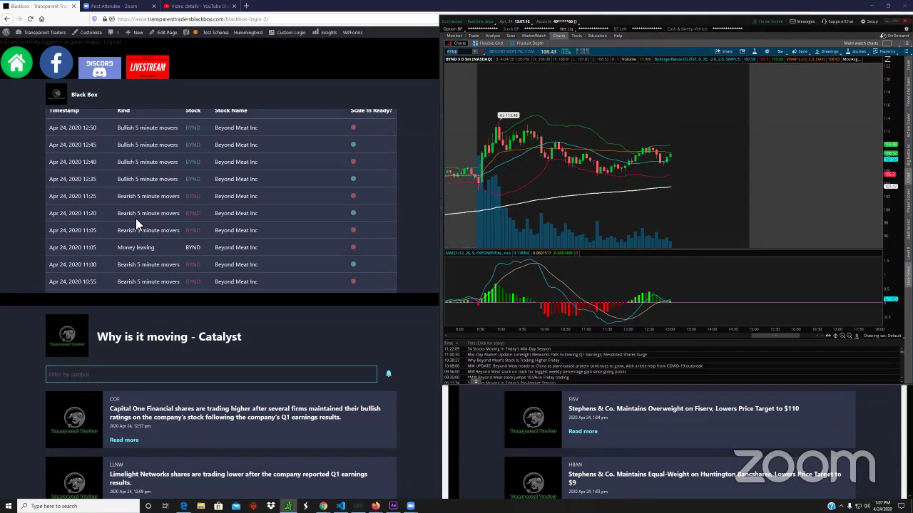
pyautogui.scroll(-1, 135, 219)
pyautogui.scroll(-3, 136, 218)
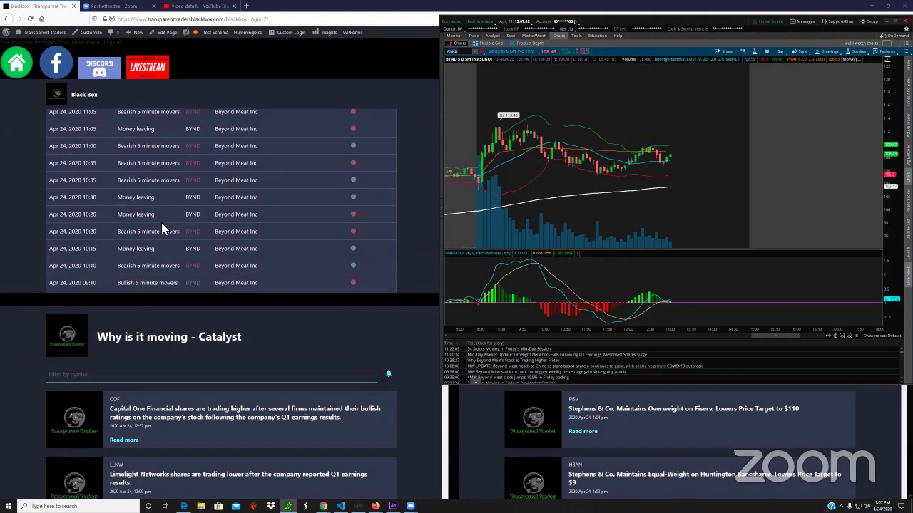
pyautogui.scroll(4, 164, 233)
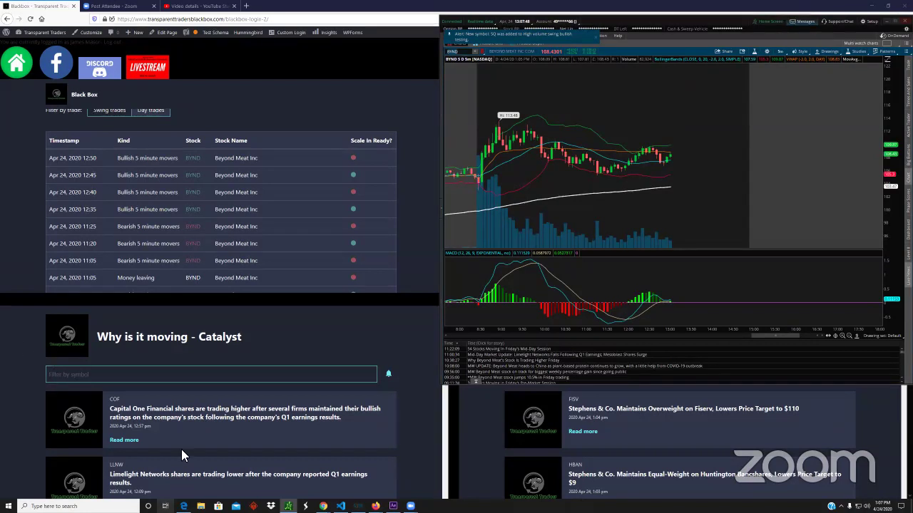
# Remove the BYND symbol filter and clear the stray 'cake' text.
pyautogui.scroll(3, 204, 231)
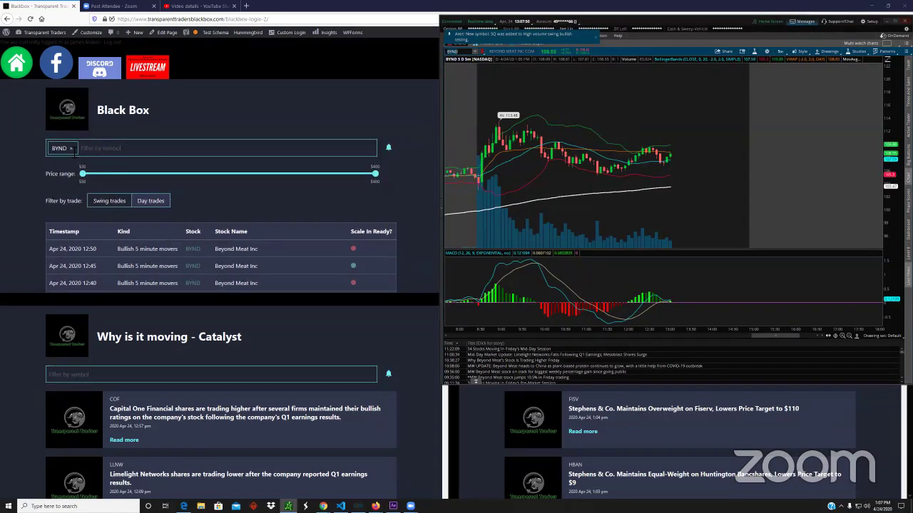
pyautogui.click(71, 149)
pyautogui.write('cake')
pyautogui.press('BackSpace')
pyautogui.press('BackSpace')
pyautogui.press('BackSpace')
pyautogui.press('BackSpace')
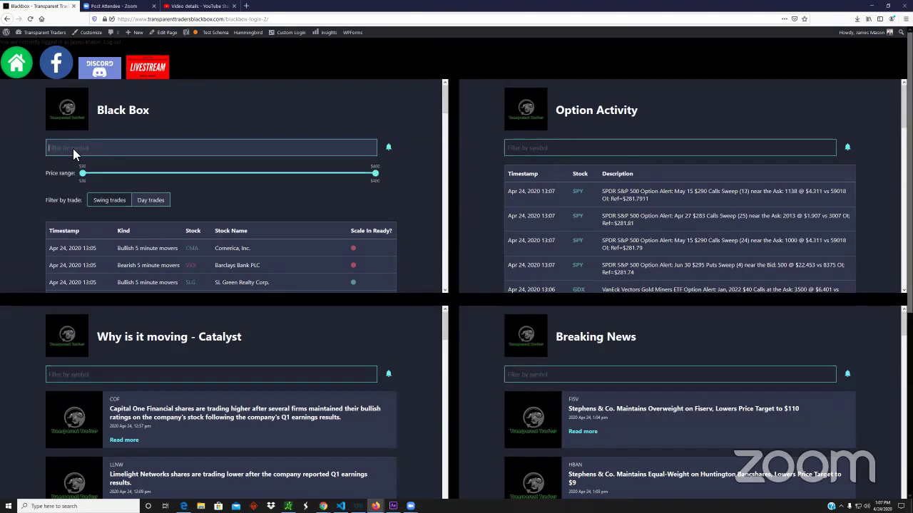
# Show swing-trade alerts and begin filtering by the symbol 'cake'.
pyautogui.click(110, 201)
pyautogui.click(129, 154)
pyautogui.write('cake')
pyautogui.press('BackSpace')
pyautogui.press('BackSpace')
pyautogui.press('BackSpace')
pyautogui.press('BackSpace')
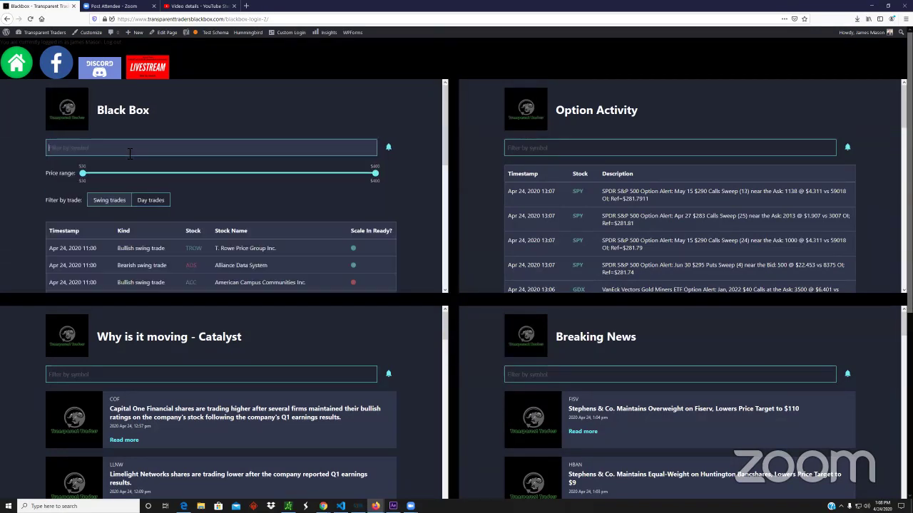
pyautogui.click(241, 205)
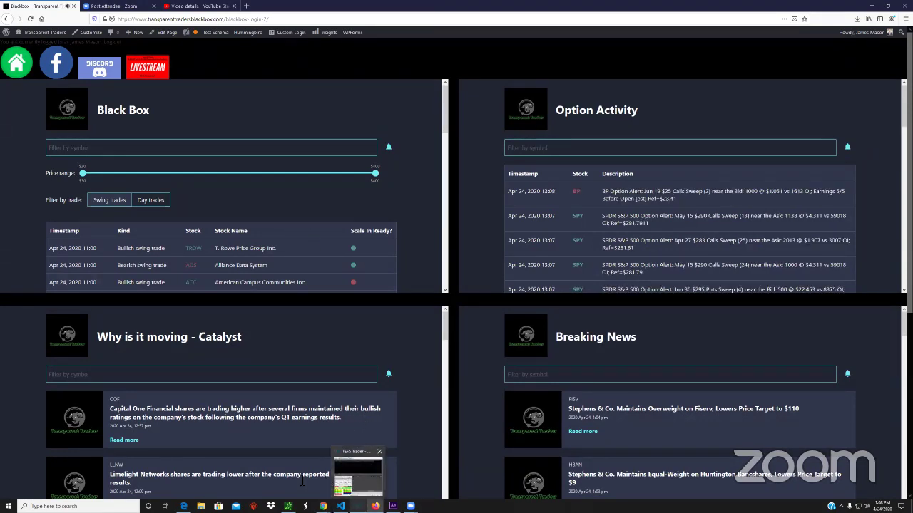
pyautogui.click(288, 506)
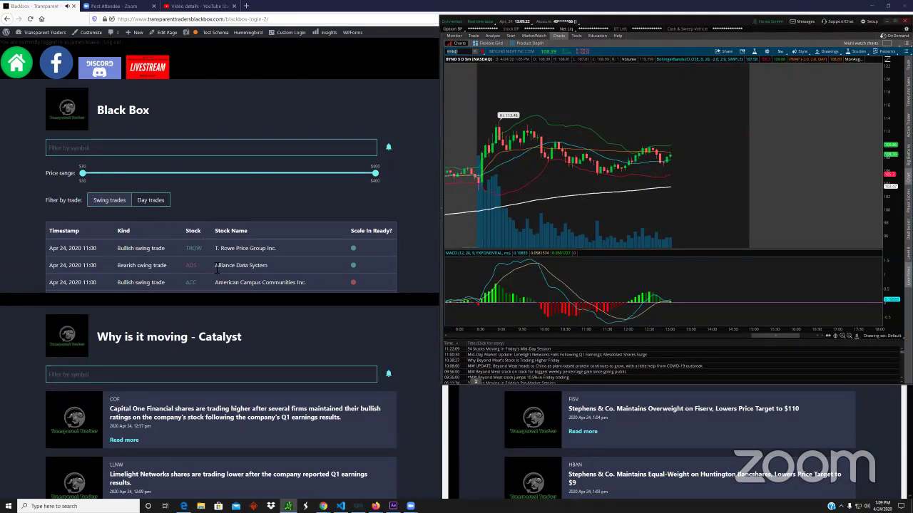
pyautogui.scroll(-3, 241, 244)
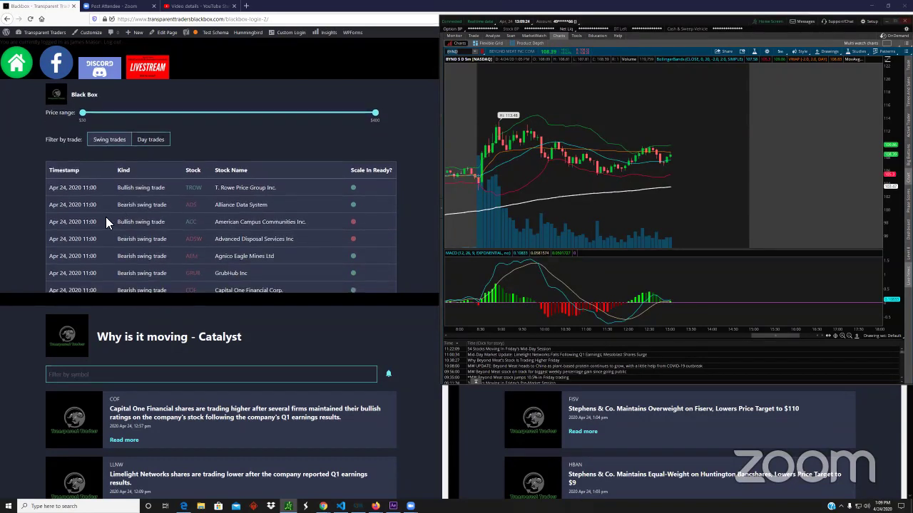
pyautogui.scroll(-1, 102, 197)
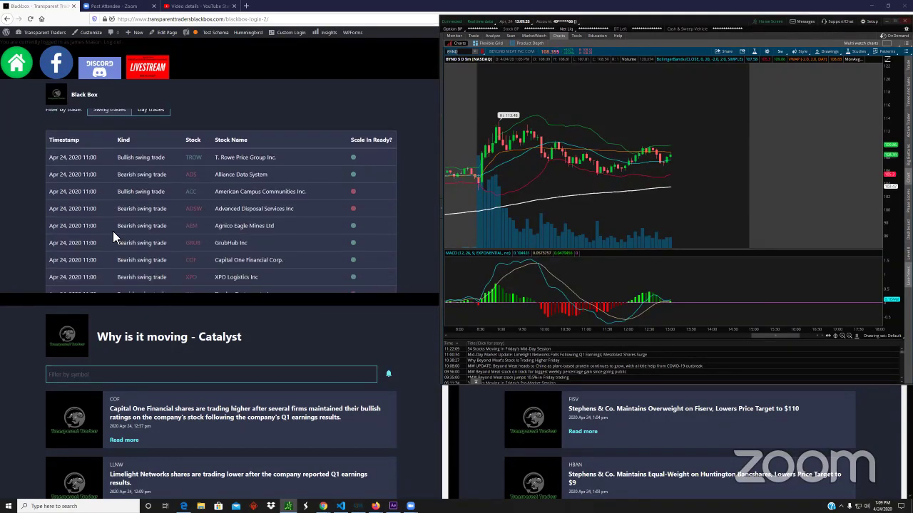
pyautogui.scroll(-1, 112, 197)
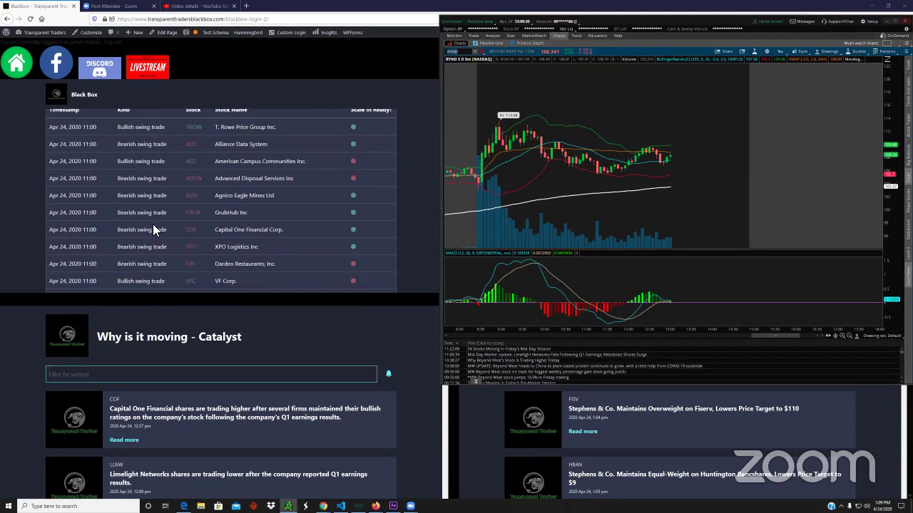
pyautogui.scroll(4, 175, 207)
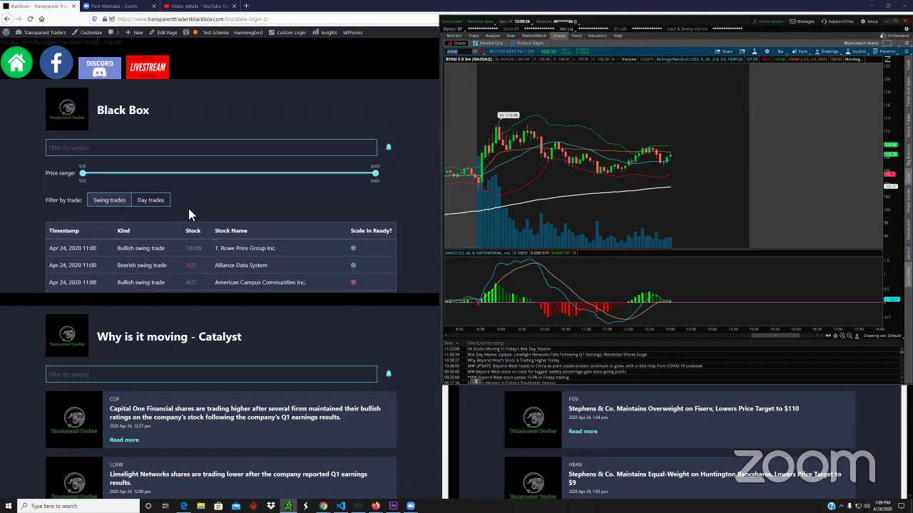